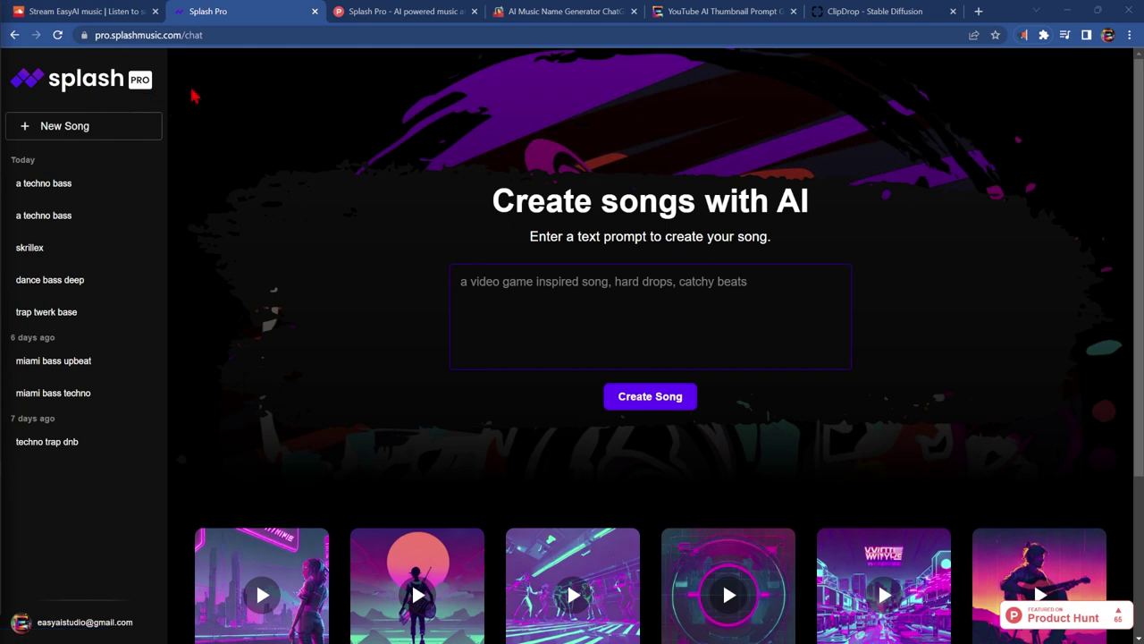
# Generate song samples from the prompt 'a techno bass heavy song in the style of DJ snake'
pyautogui.click(115, 11)
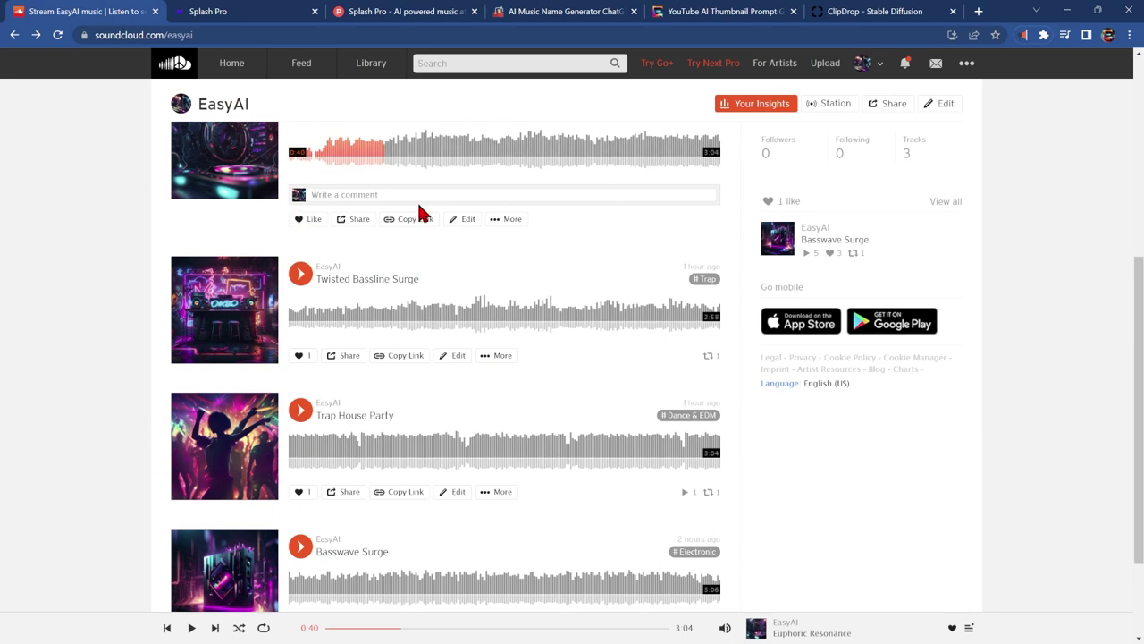
pyautogui.hotkey('ctrl', 'Tab')
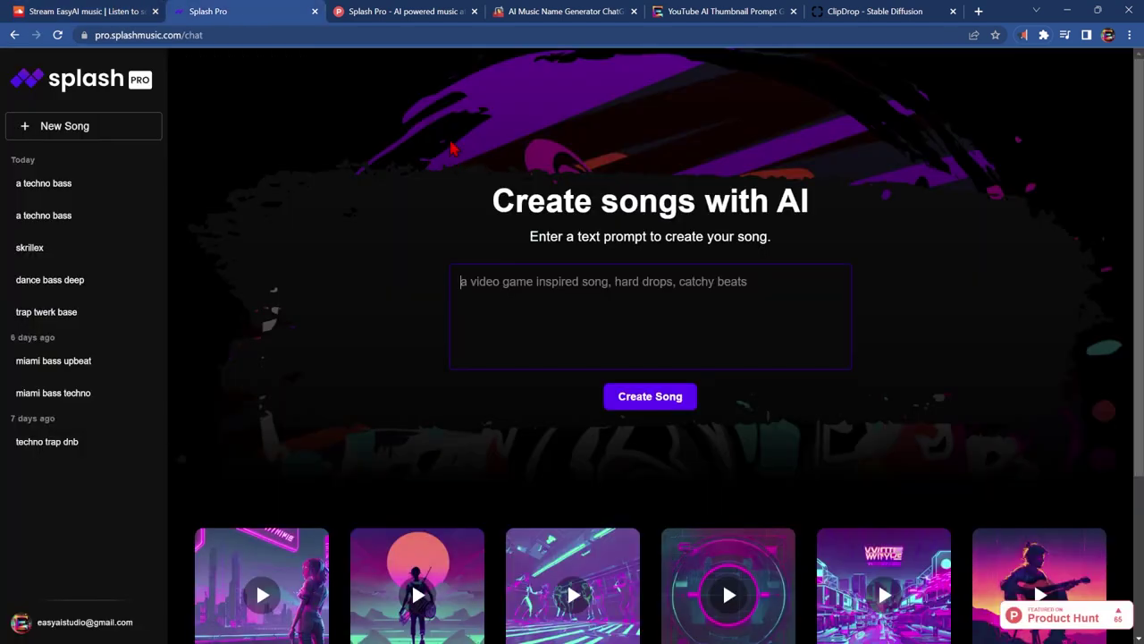
pyautogui.write('a techno bass heavy song in the style of DJ snake')
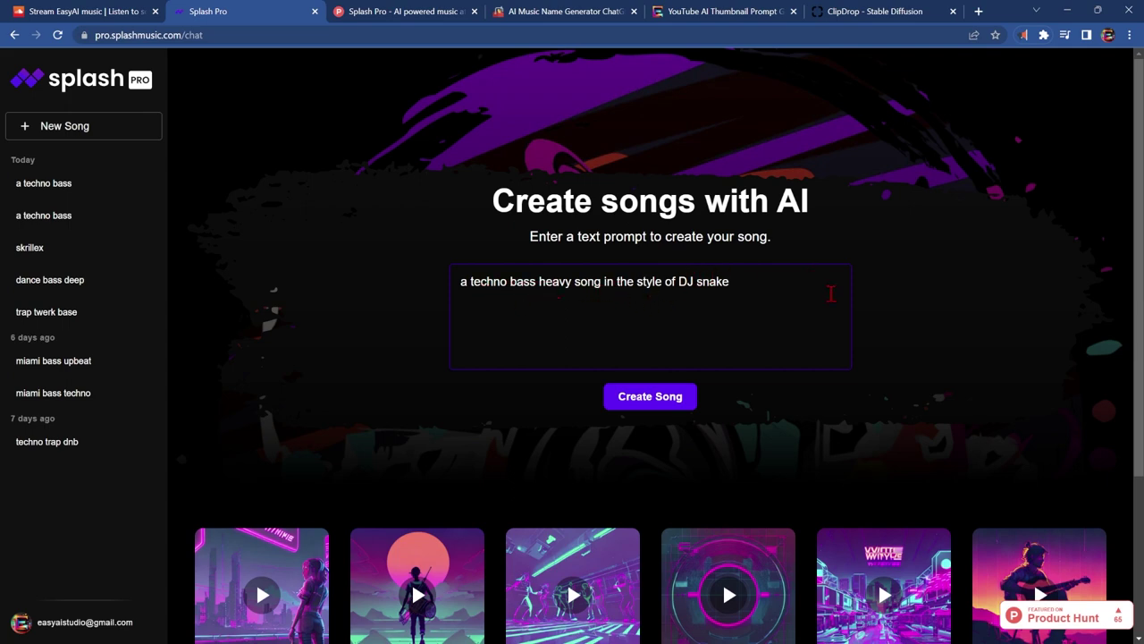
pyautogui.click(657, 405)
pyautogui.click(652, 405)
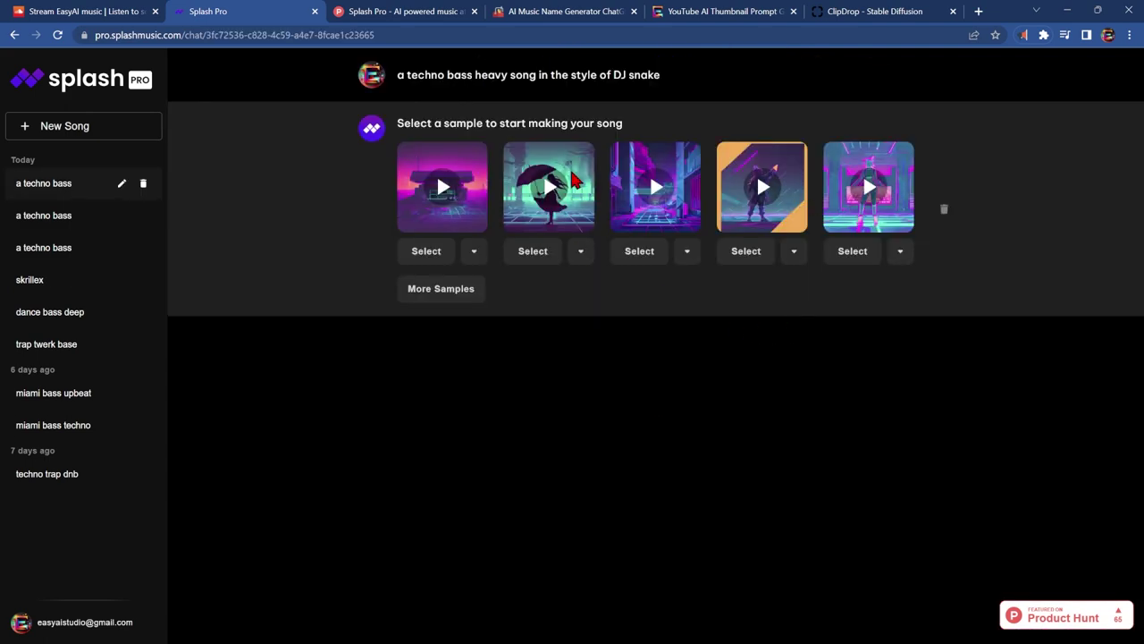
# Preview samples 1 and 2, then build the 30-second Fusion song from sample 4
pyautogui.click(446, 190)
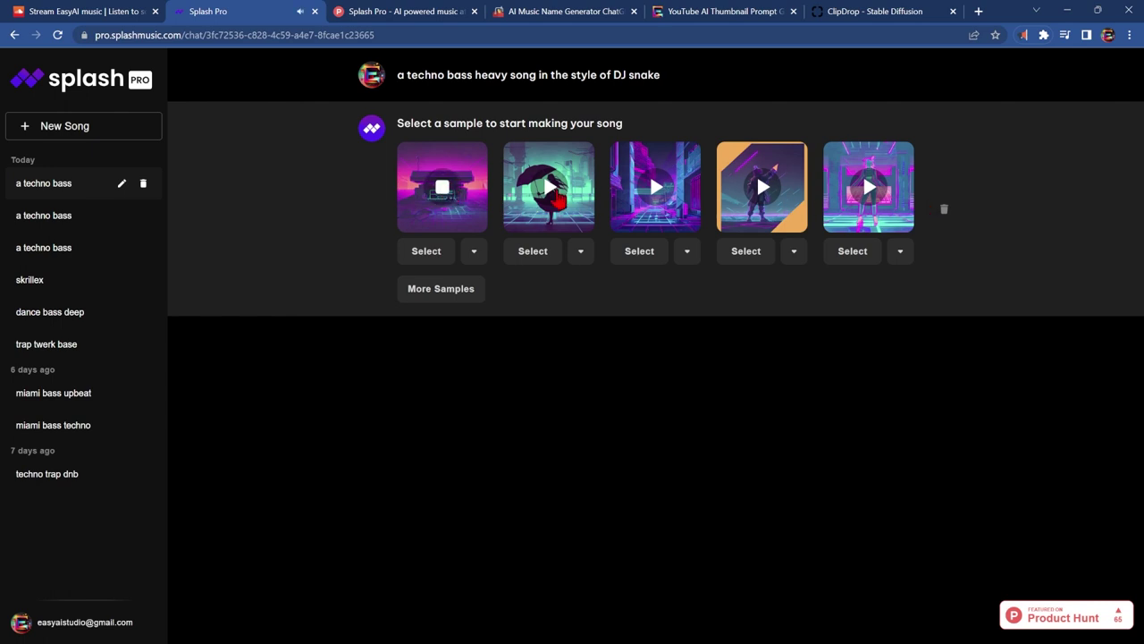
pyautogui.click(554, 198)
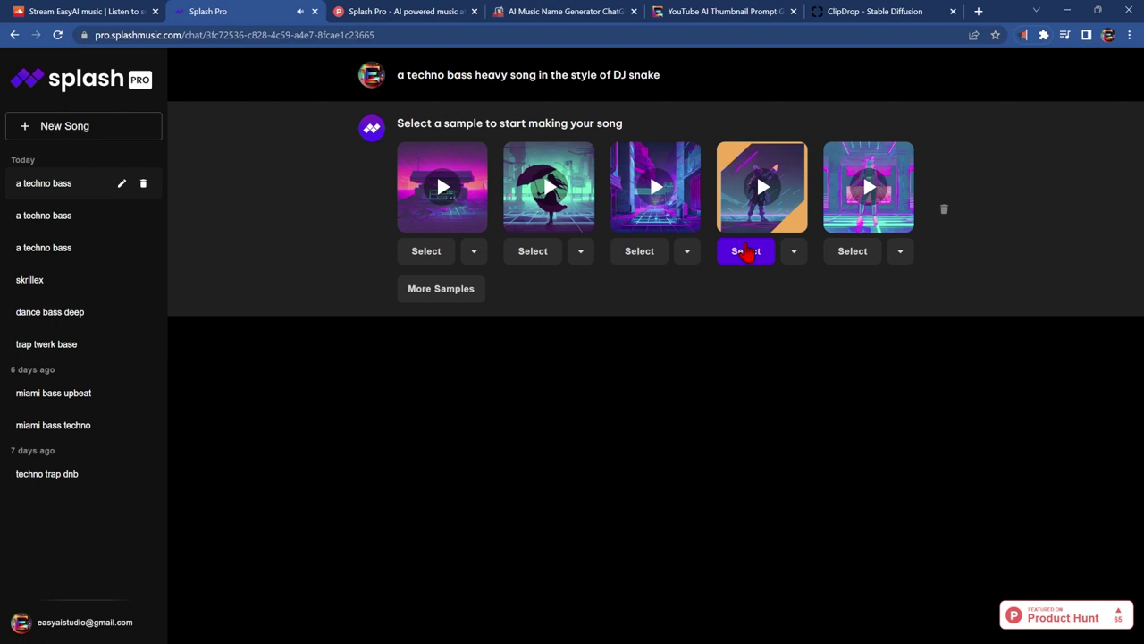
pyautogui.click(746, 253)
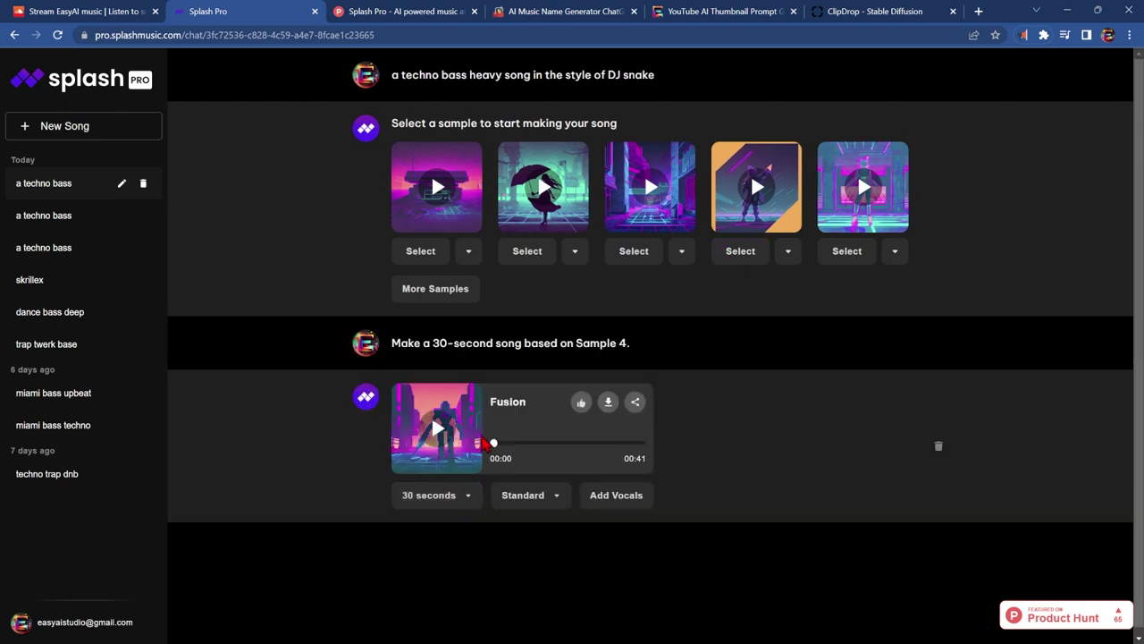
# Extend the song to 3 minutes and briefly play the resulting 2:58 Terminal track
pyautogui.click(447, 496)
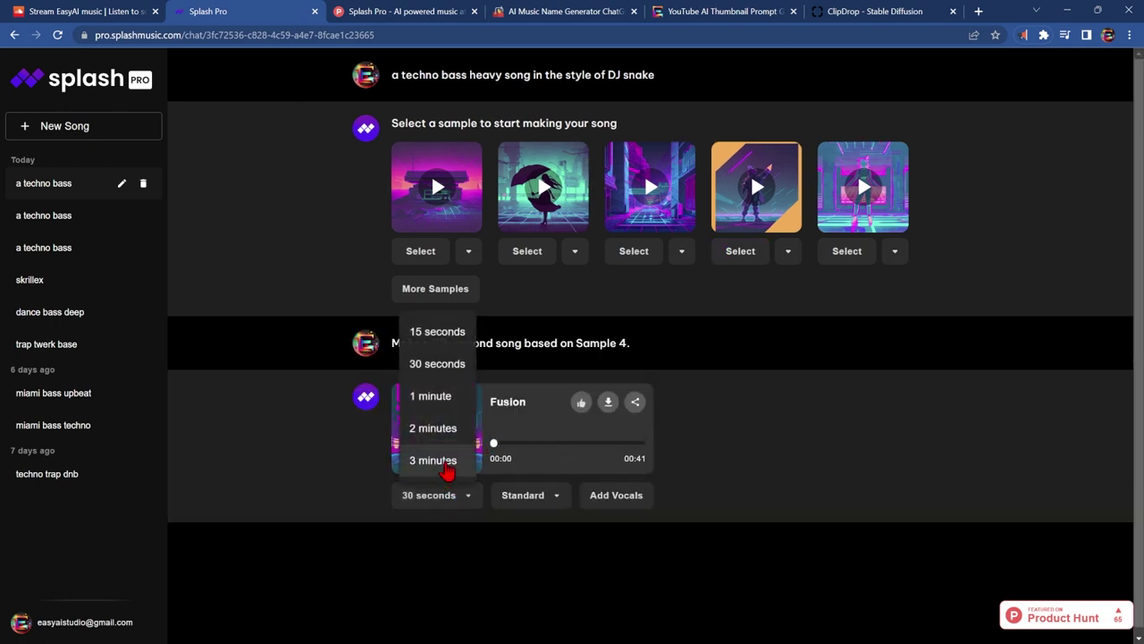
pyautogui.click(447, 467)
pyautogui.click(506, 535)
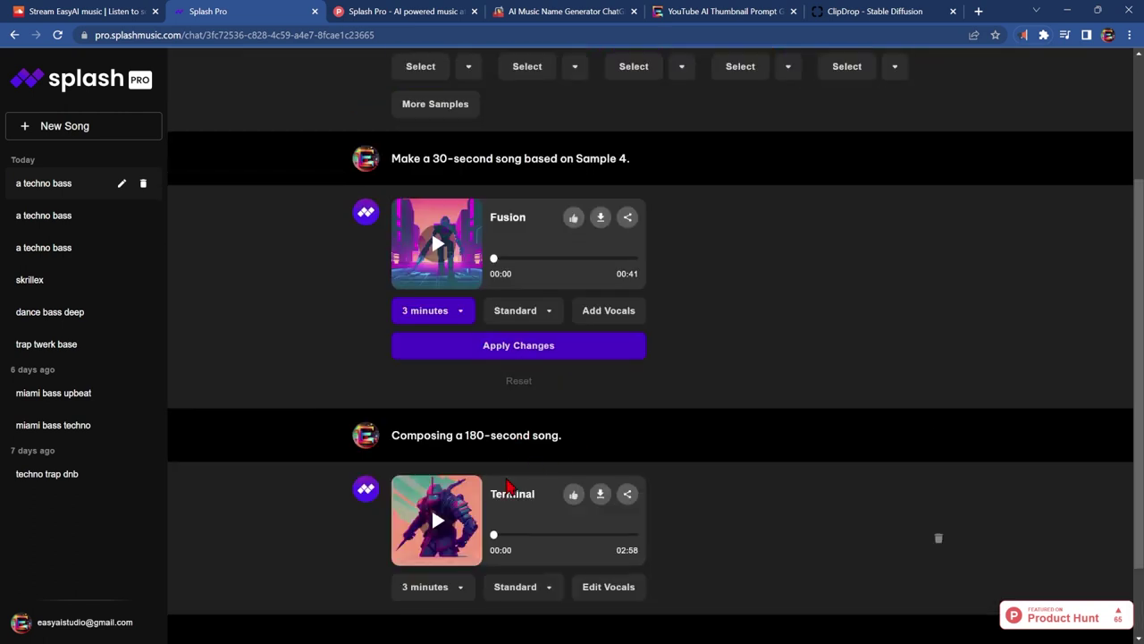
pyautogui.moveTo(436, 528)
pyautogui.click(439, 527)
pyautogui.click(439, 527)
# Copy the Splash Pro prompt into the name generator's Describe the sound field
pyautogui.scroll(2, 501, 286)
pyautogui.moveTo(653, 75); pyautogui.dragTo(358, 75)
pyautogui.hotkey('ctrl', 'c')
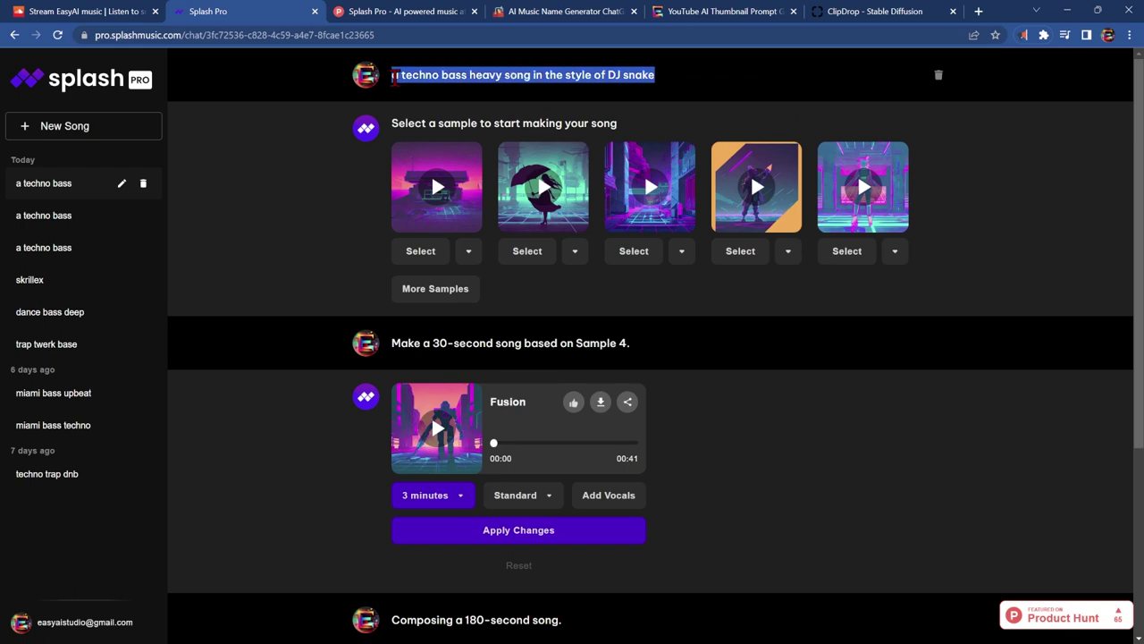
pyautogui.click(537, 13)
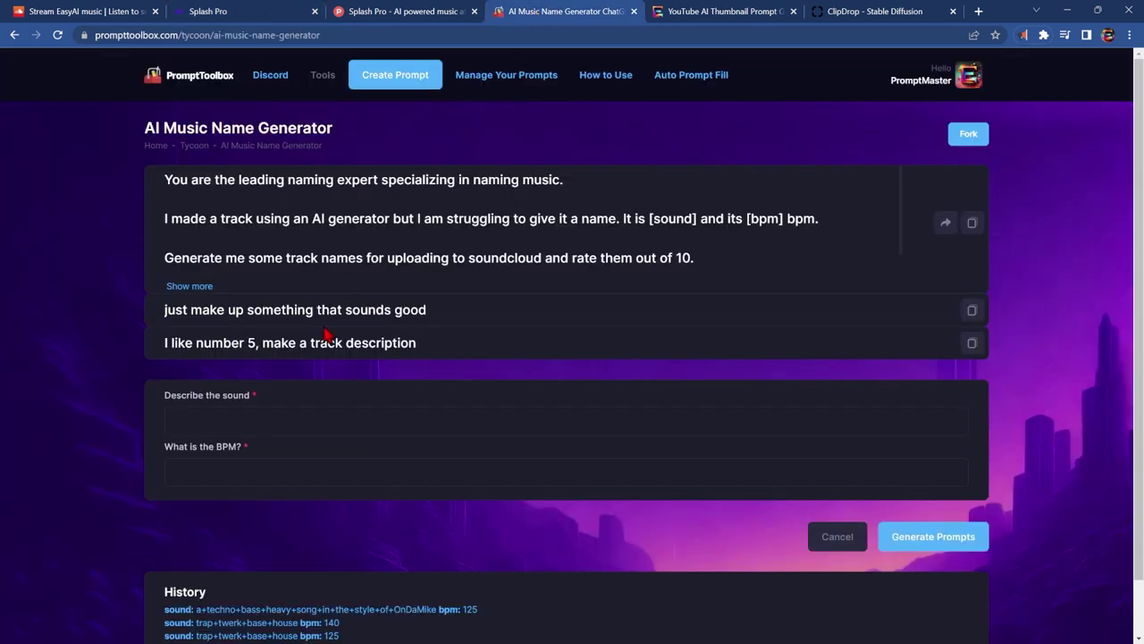
pyautogui.click(253, 416)
pyautogui.hotkey('ctrl', 'v')
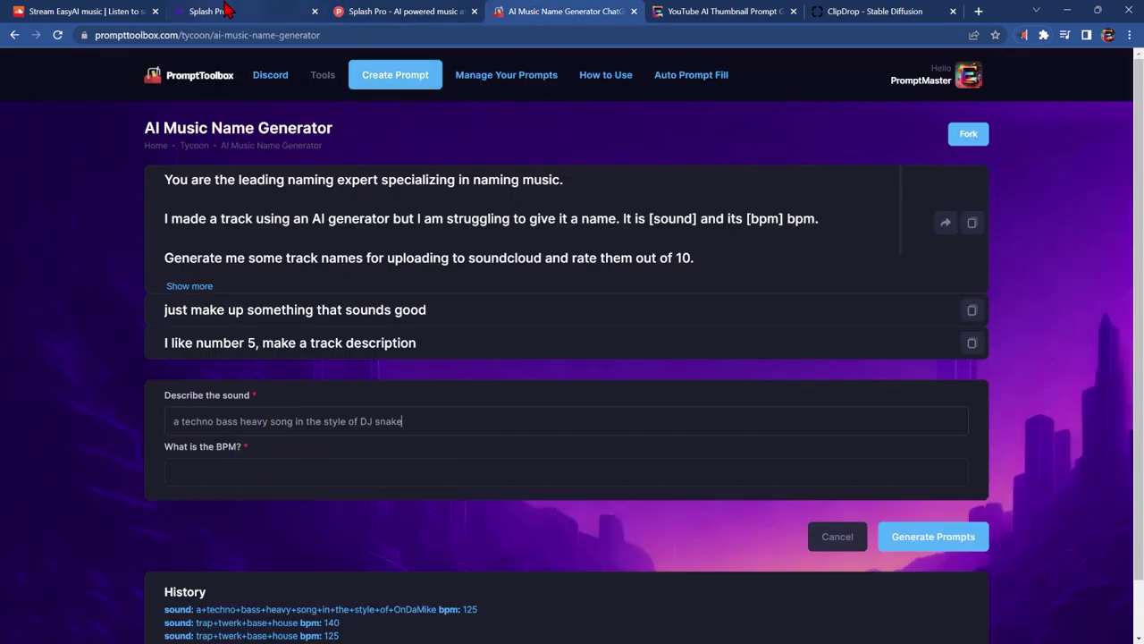
# Download the Fusion song from Splash Pro as an MP3
pyautogui.click(224, 11)
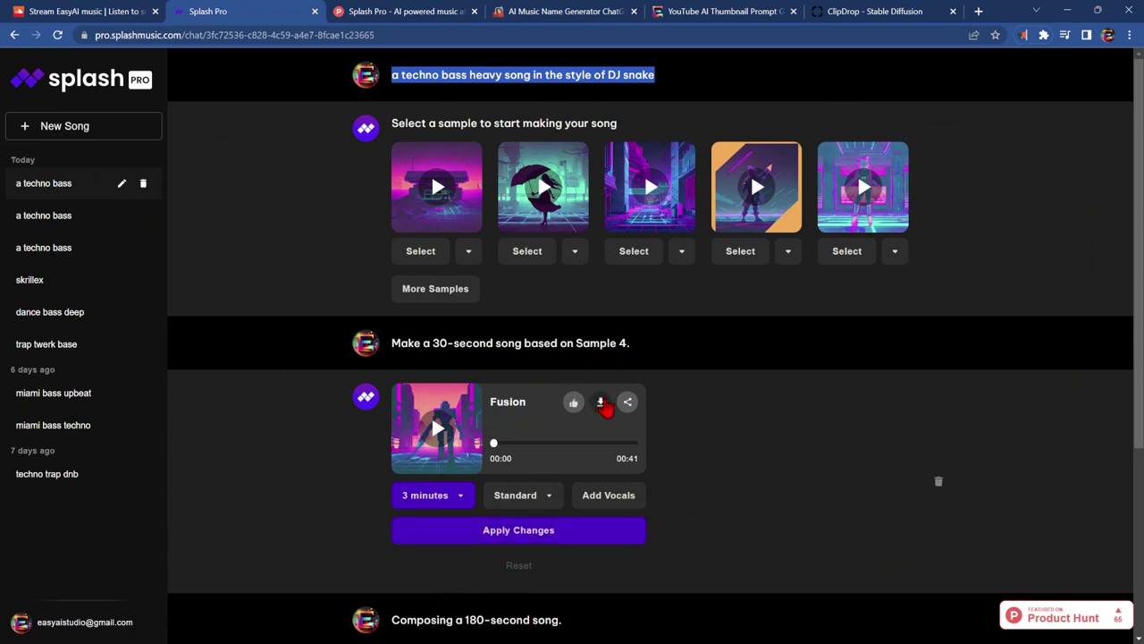
pyautogui.click(603, 403)
pyautogui.click(601, 466)
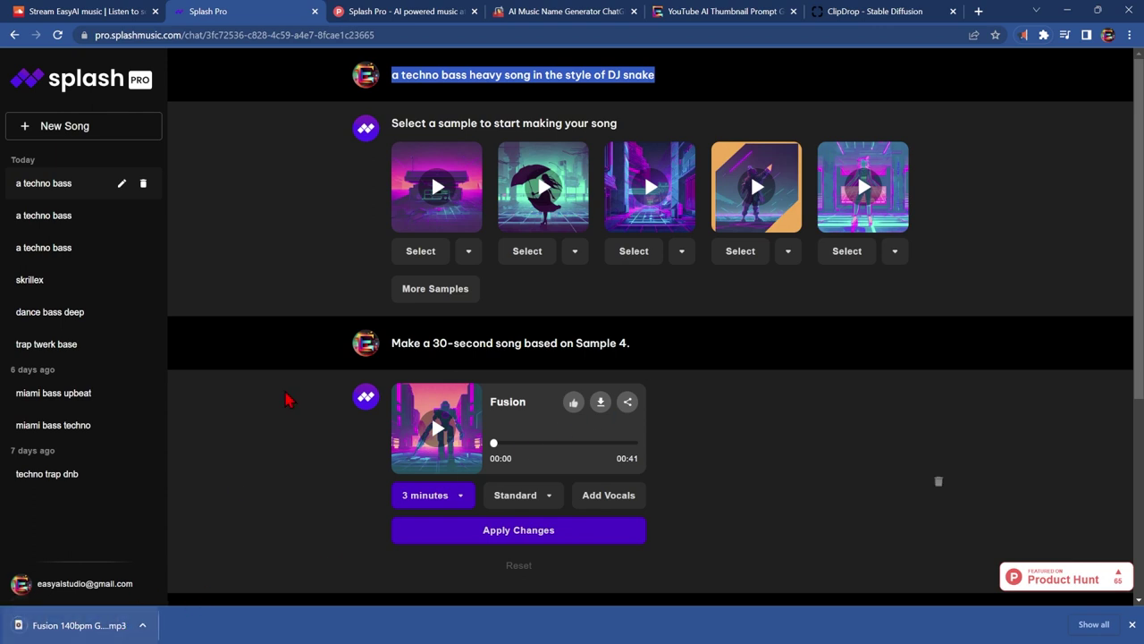
# Set BPM to 140, generate the naming prompt, and send it to ChatGPT
pyautogui.click(544, 11)
pyautogui.click(284, 472)
pyautogui.write('140')
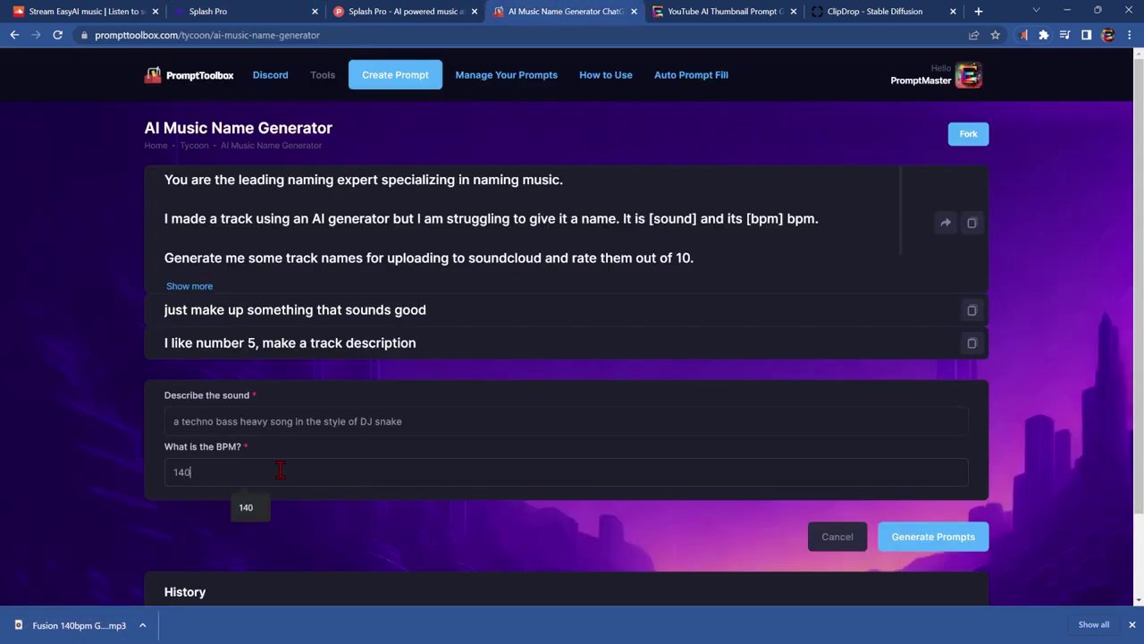
pyautogui.click(939, 543)
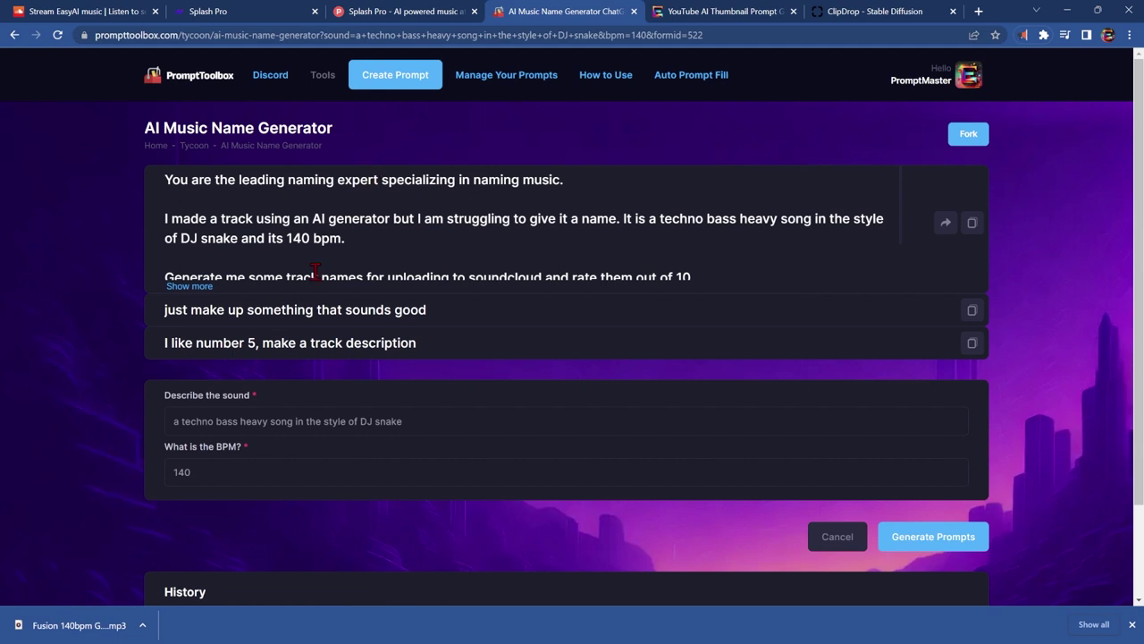
pyautogui.click(945, 224)
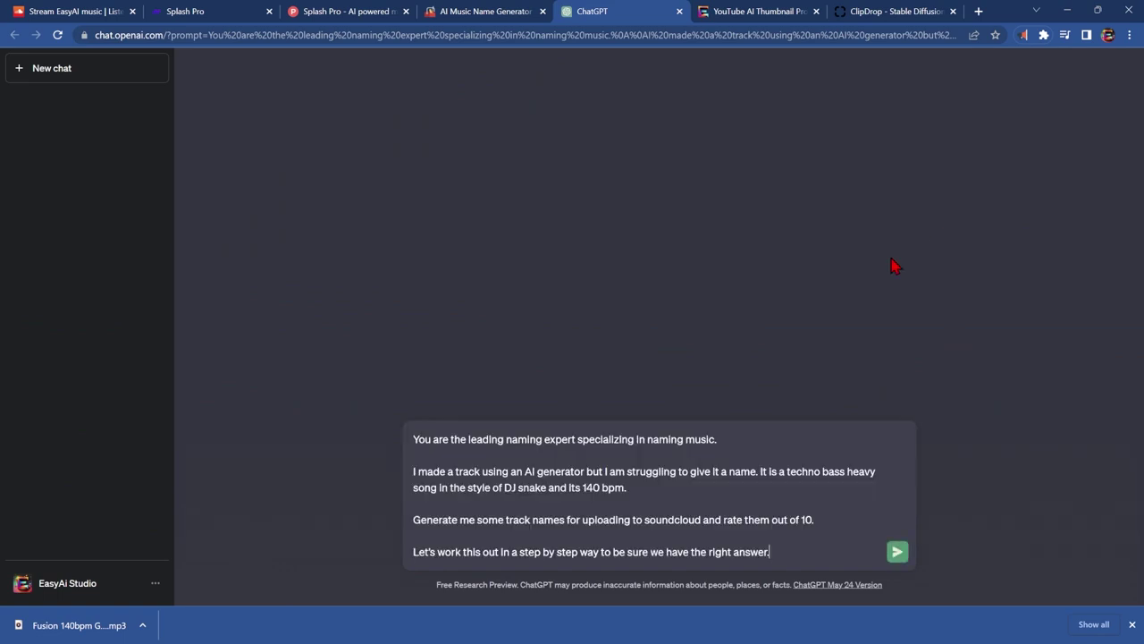
# Get six rated track names from ChatGPT and select Pulsar Drive among the 9/10 picks
pyautogui.click(898, 552)
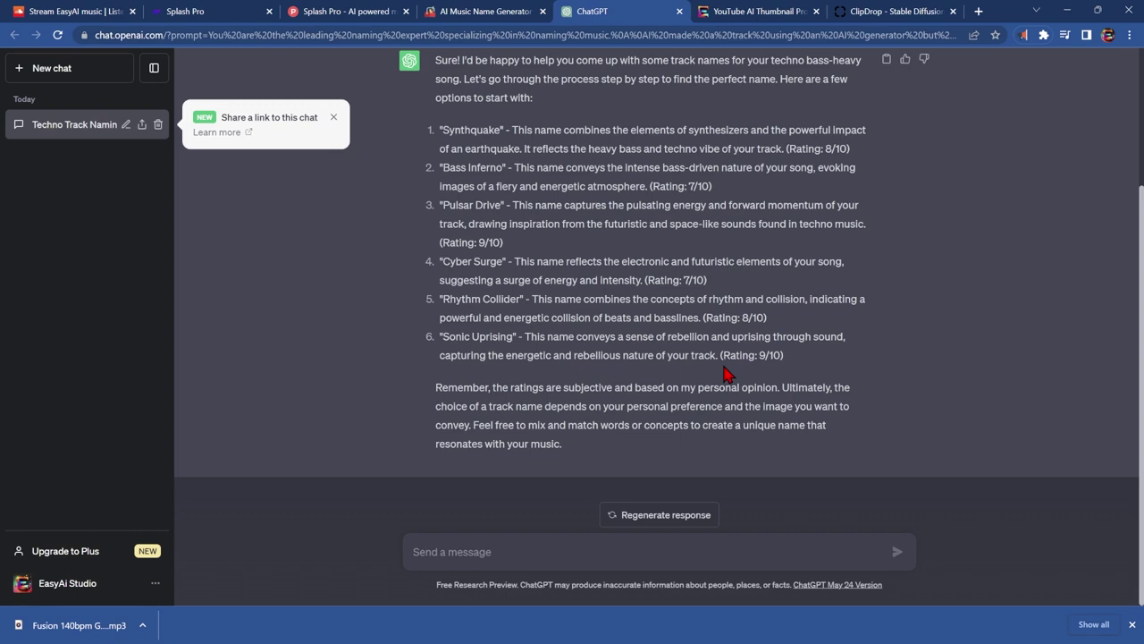
pyautogui.moveTo(742, 354); pyautogui.dragTo(784, 357)
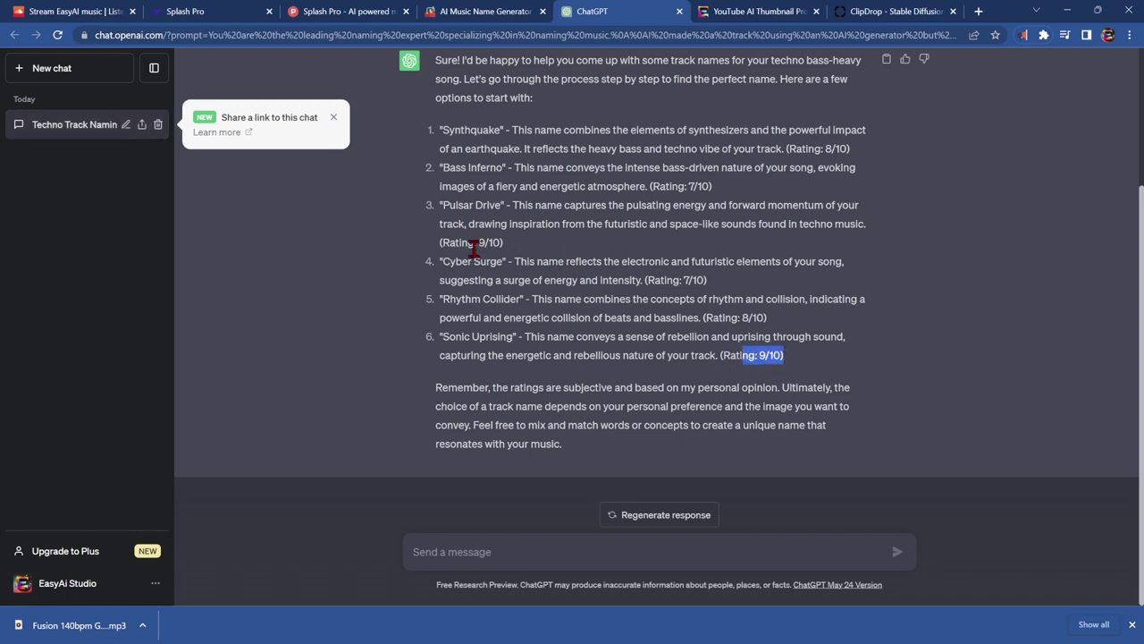
pyautogui.moveTo(477, 242); pyautogui.dragTo(495, 243)
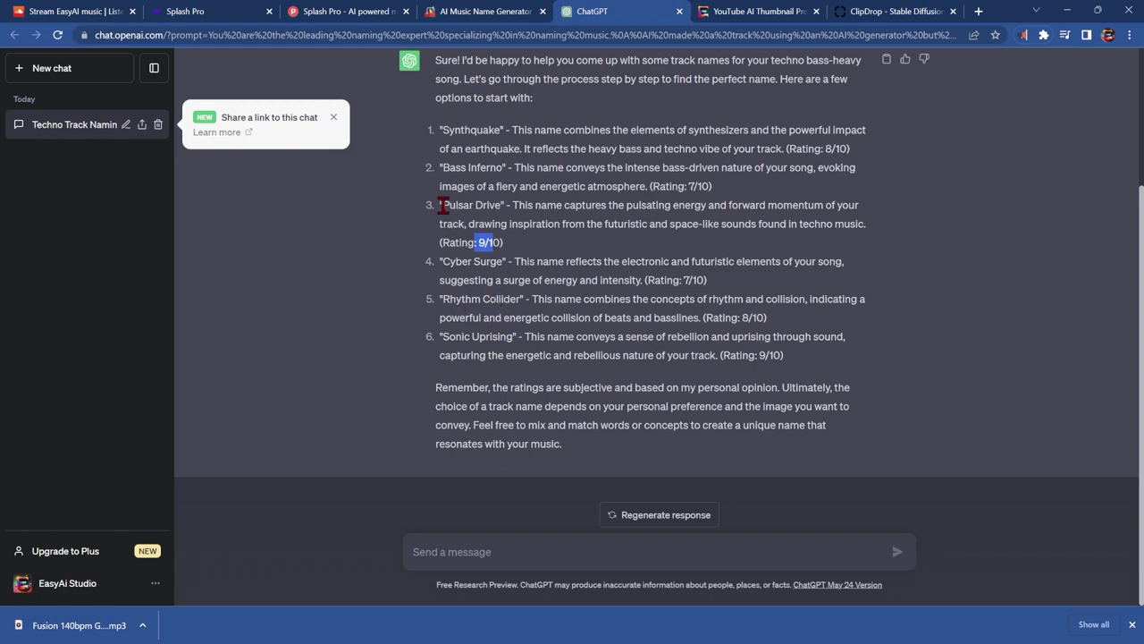
pyautogui.moveTo(441, 206); pyautogui.dragTo(501, 206)
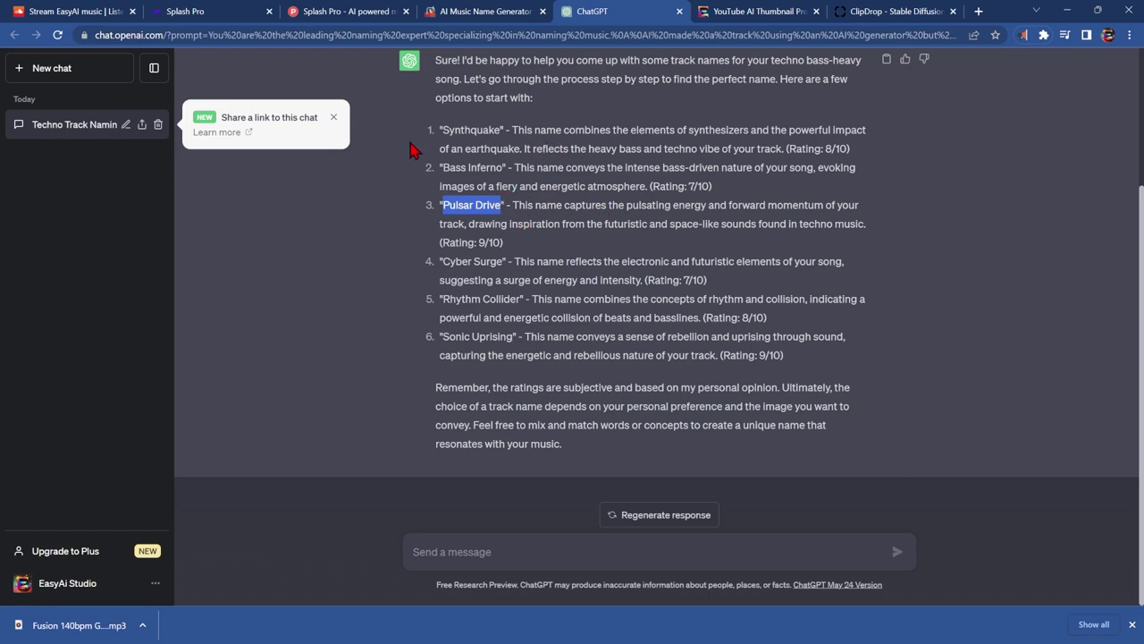
pyautogui.hotkey('ctrl', '1')
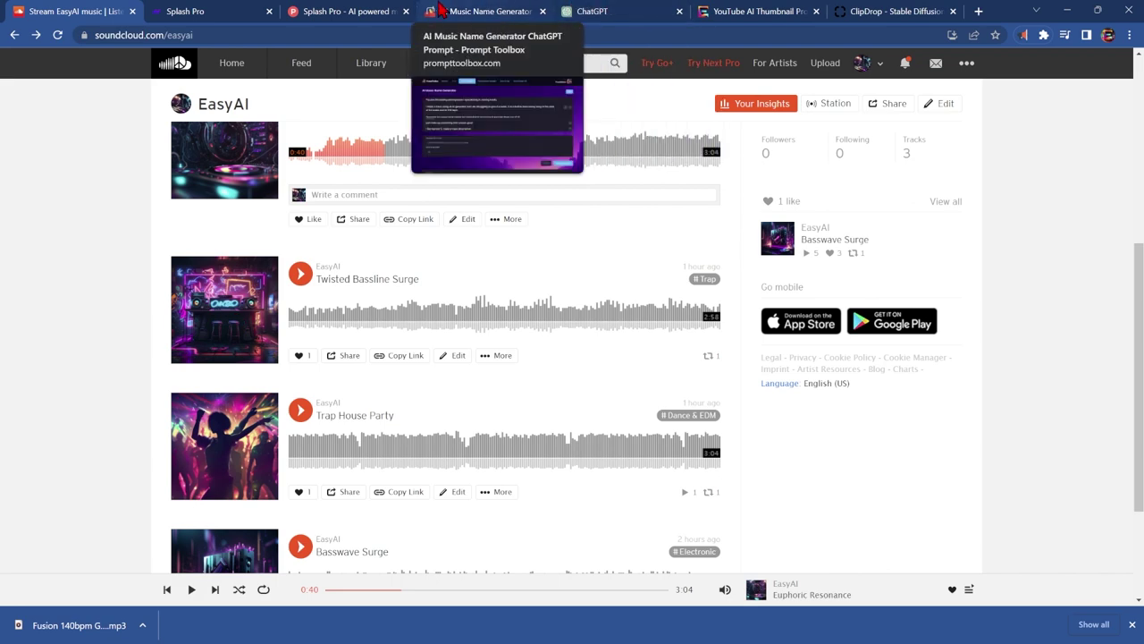
# Generate YouTube thumbnail ideas from the pasted techno song prompt
pyautogui.click(349, 10)
pyautogui.click(183, 11)
pyautogui.moveTo(625, 76)
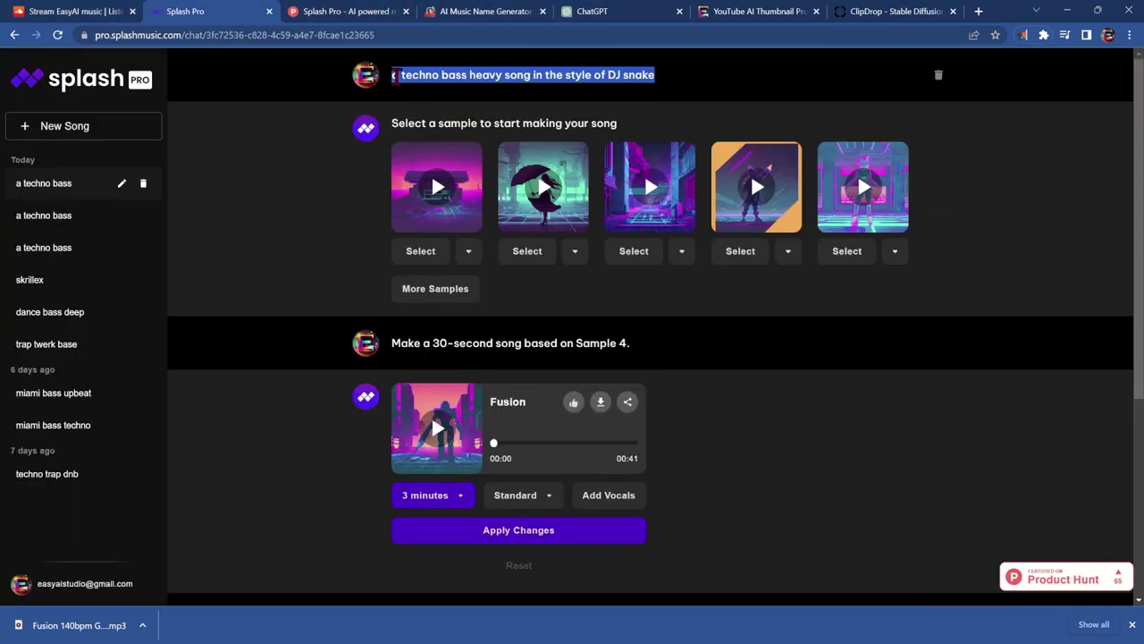
pyautogui.click(739, 11)
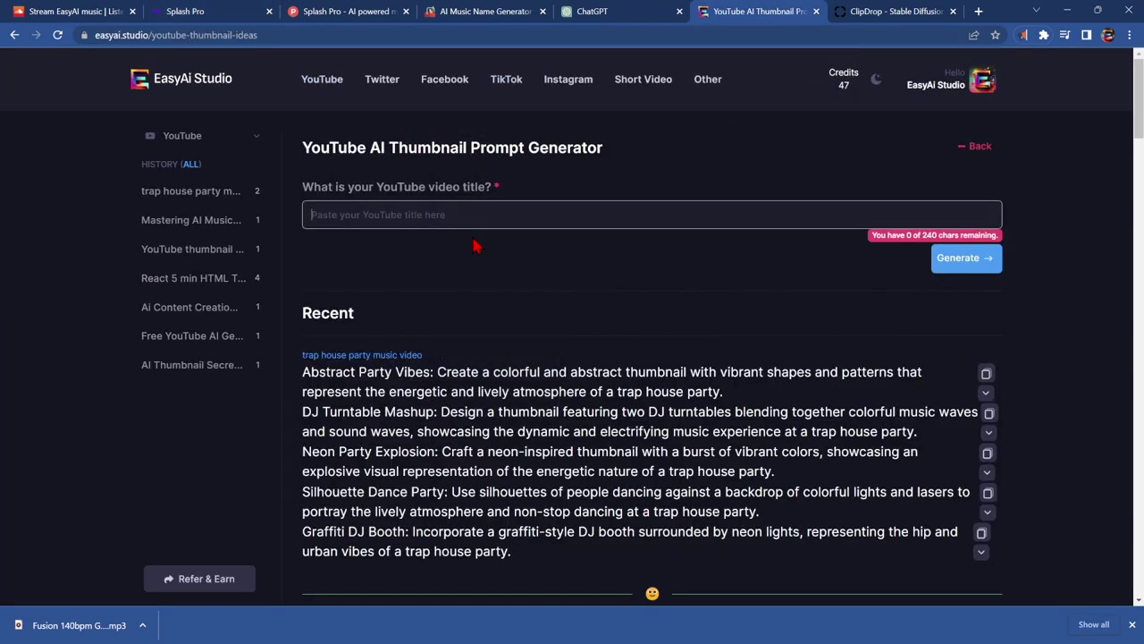
pyautogui.hotkey('ctrl', 'v')
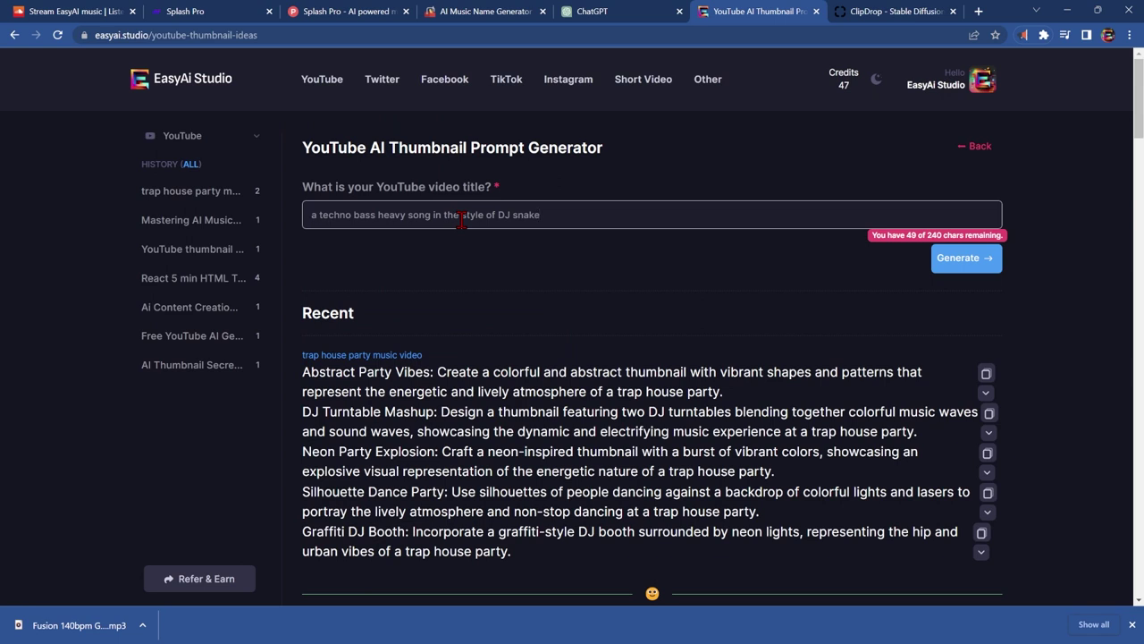
pyautogui.write(' music vide')
pyautogui.write('o')
pyautogui.press('Return')
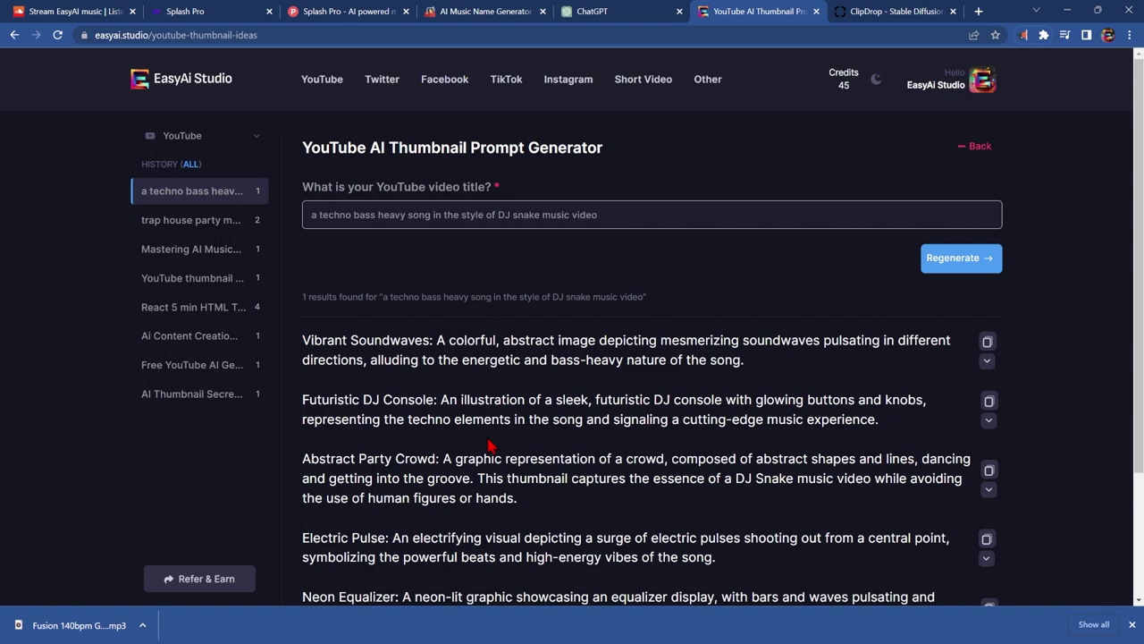
# Send the Vibrant Soundwaves idea to the Stable Diffusion Prompt Generator and regenerate detailed prompts
pyautogui.scroll(-1, 490, 444)
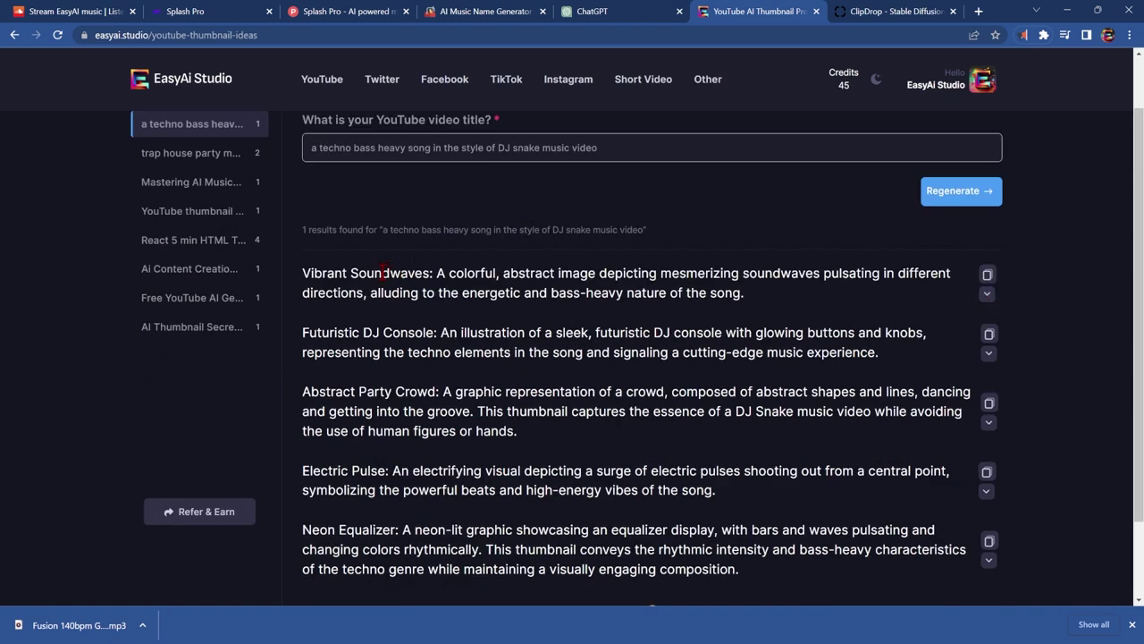
pyautogui.click(986, 295)
pyautogui.moveTo(1045, 360)
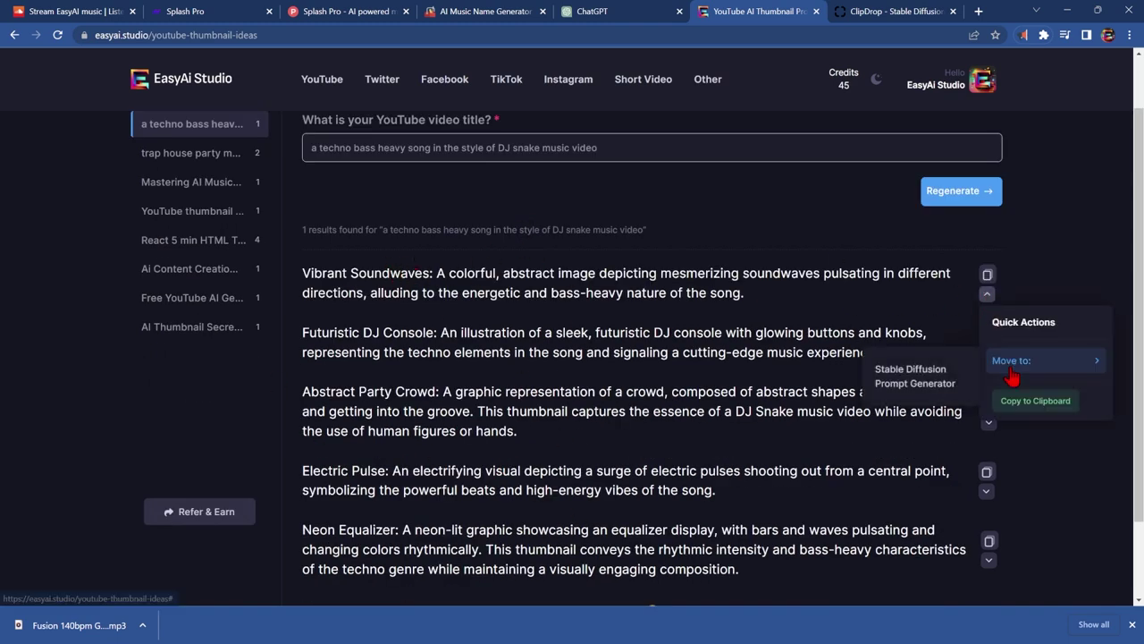
pyautogui.click(937, 382)
pyautogui.click(967, 267)
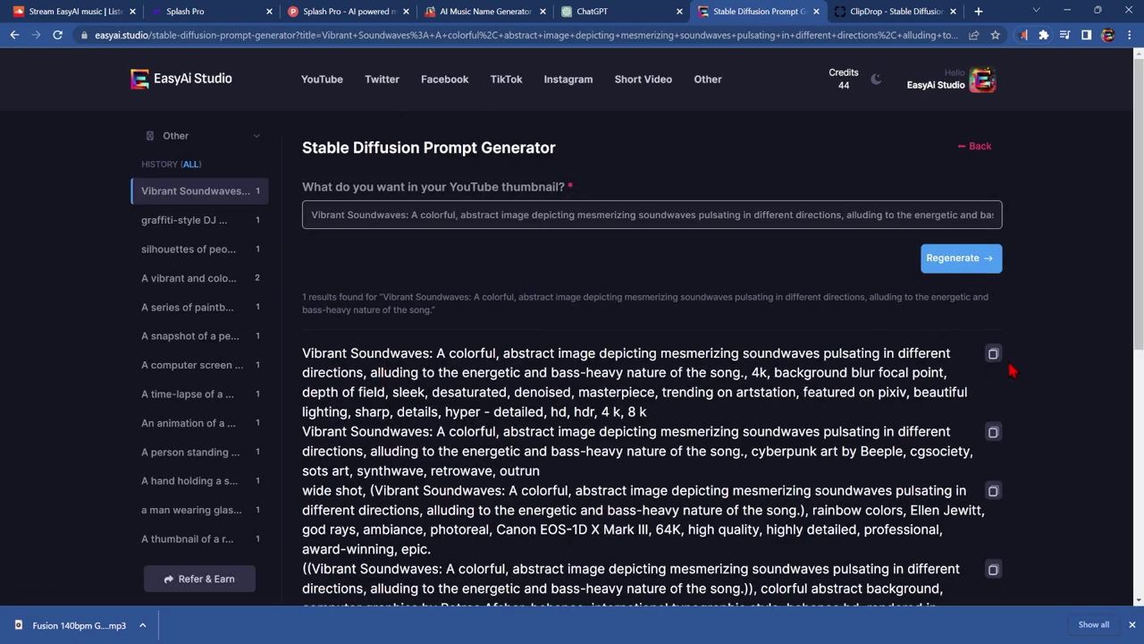
# Generate four ClipDrop images from the first Vibrant Soundwaves prompt
pyautogui.click(992, 354)
pyautogui.hotkey('ctrl', 'Tab')
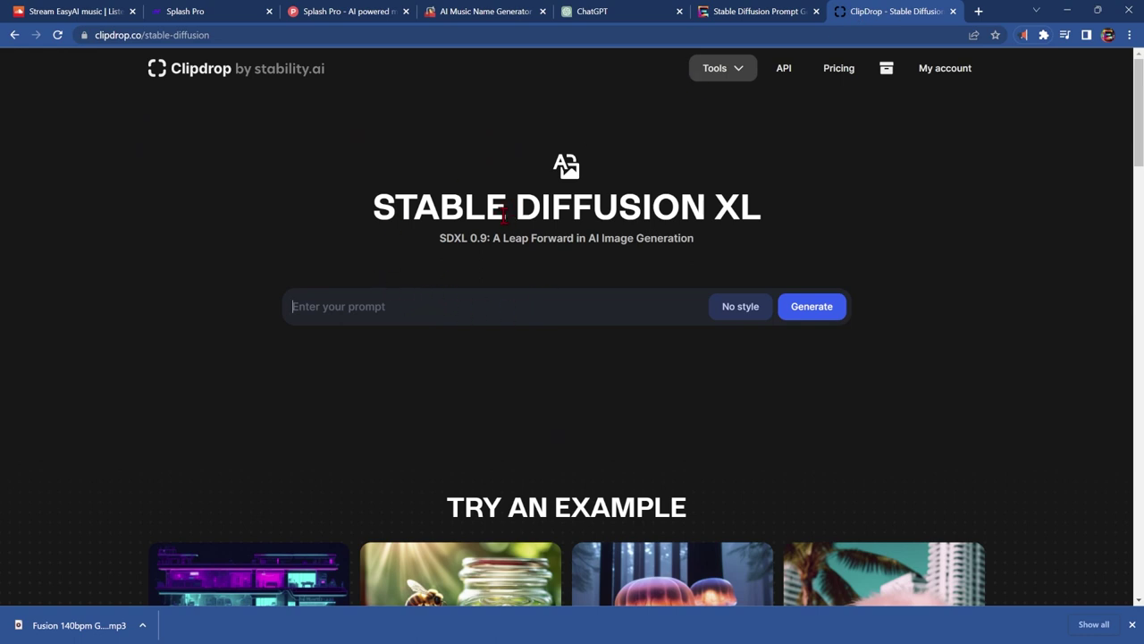
pyautogui.hotkey('ctrl', 'v')
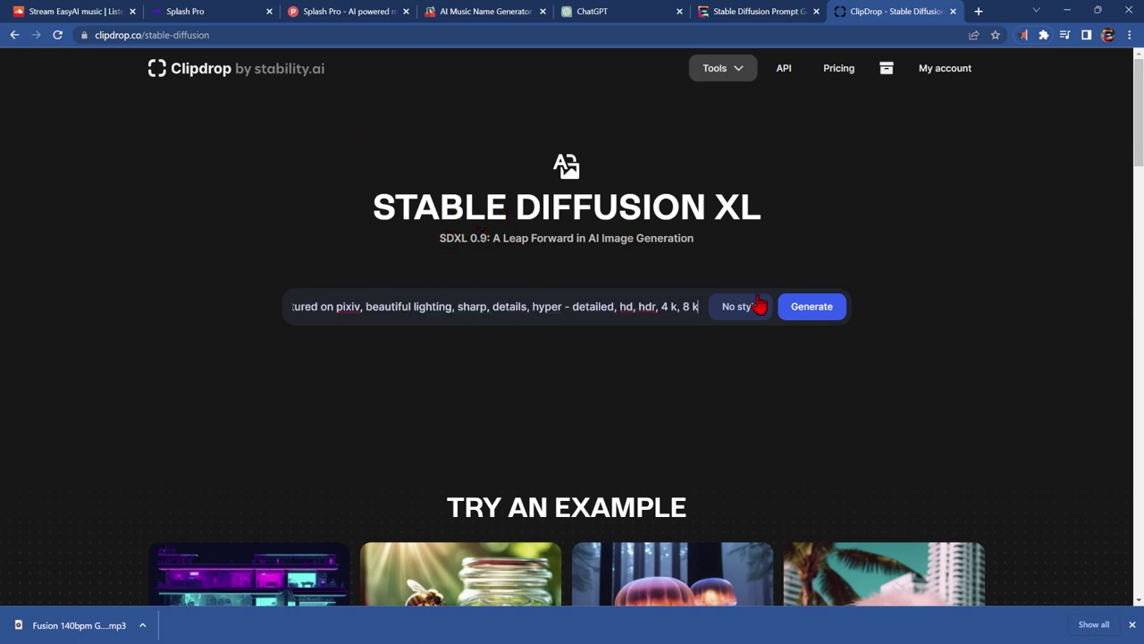
pyautogui.click(824, 318)
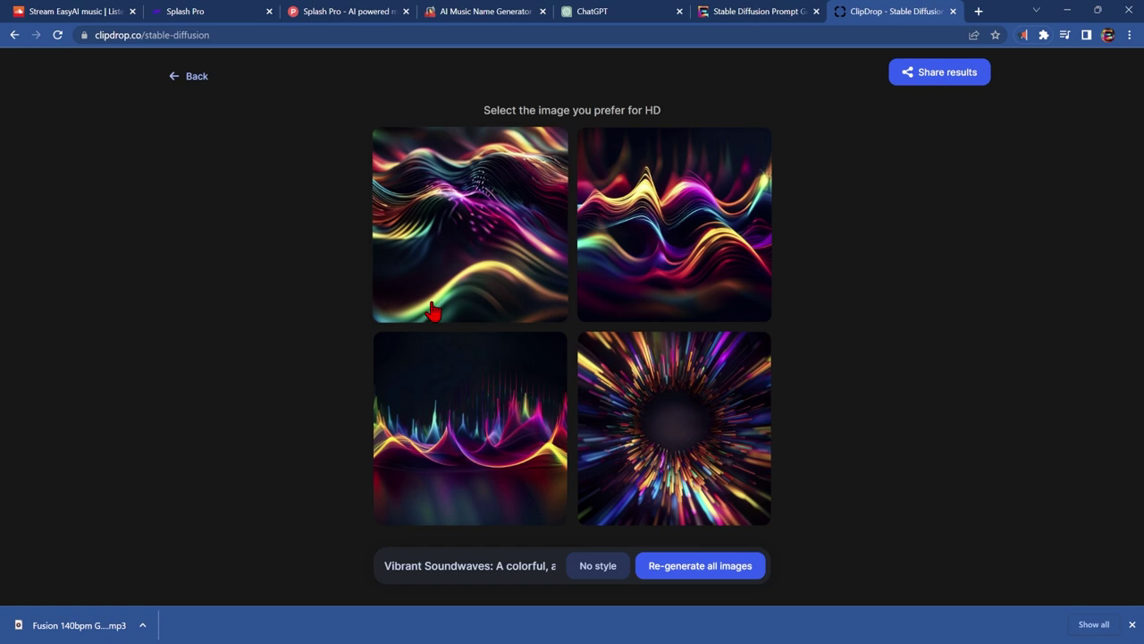
# Save the bottom-right radial burst image as a PNG
pyautogui.rightClick(670, 401)
pyautogui.click(720, 429)
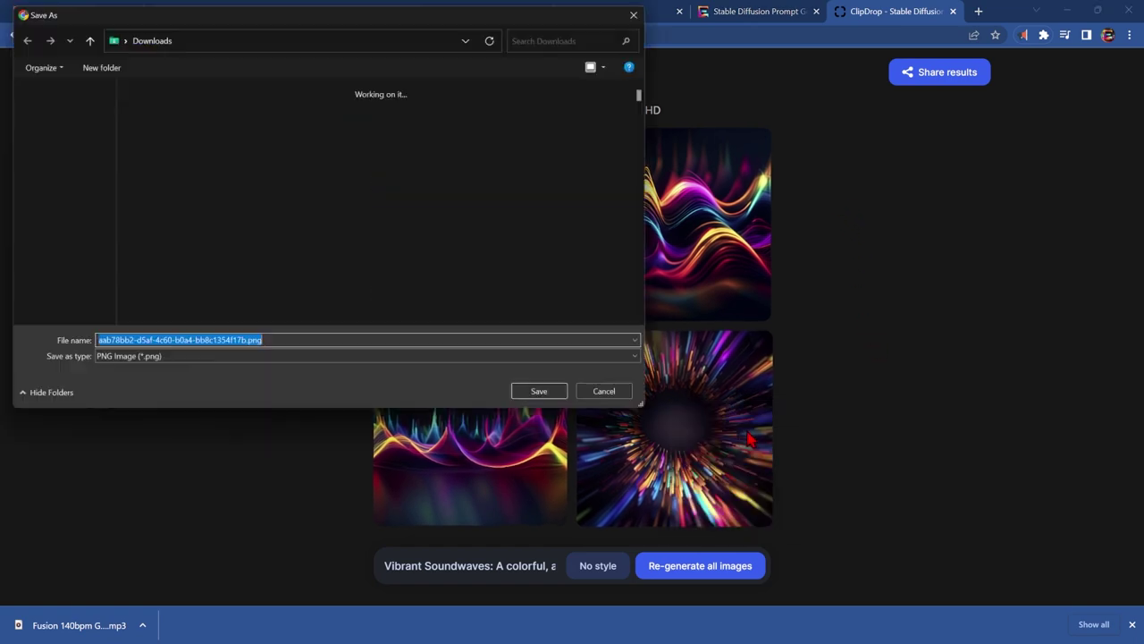
pyautogui.click(541, 395)
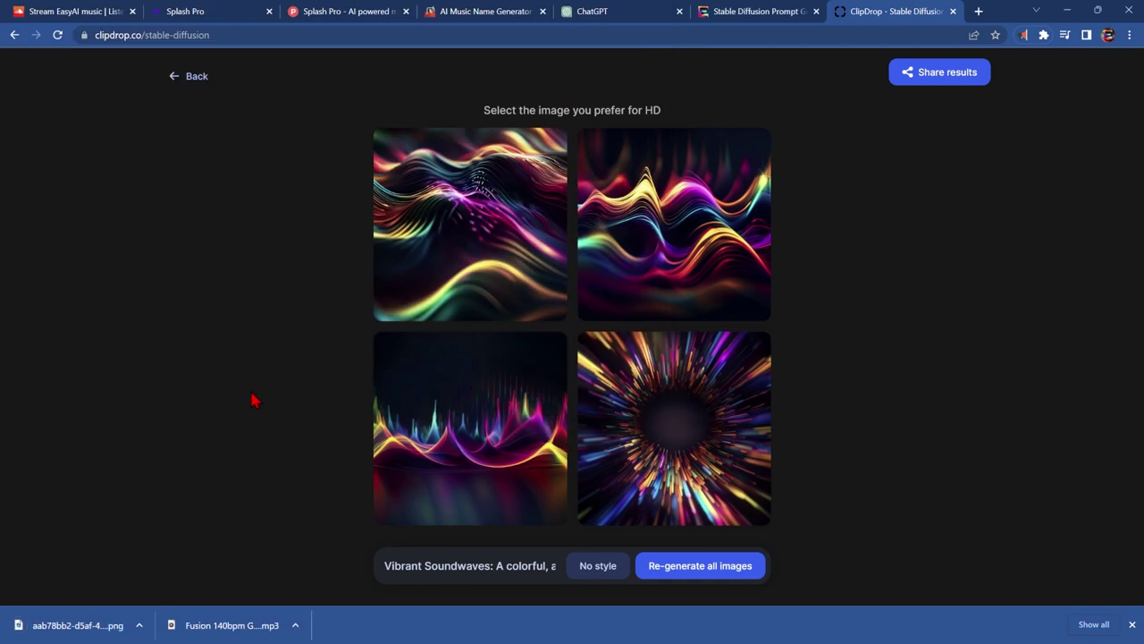
pyautogui.click(89, 12)
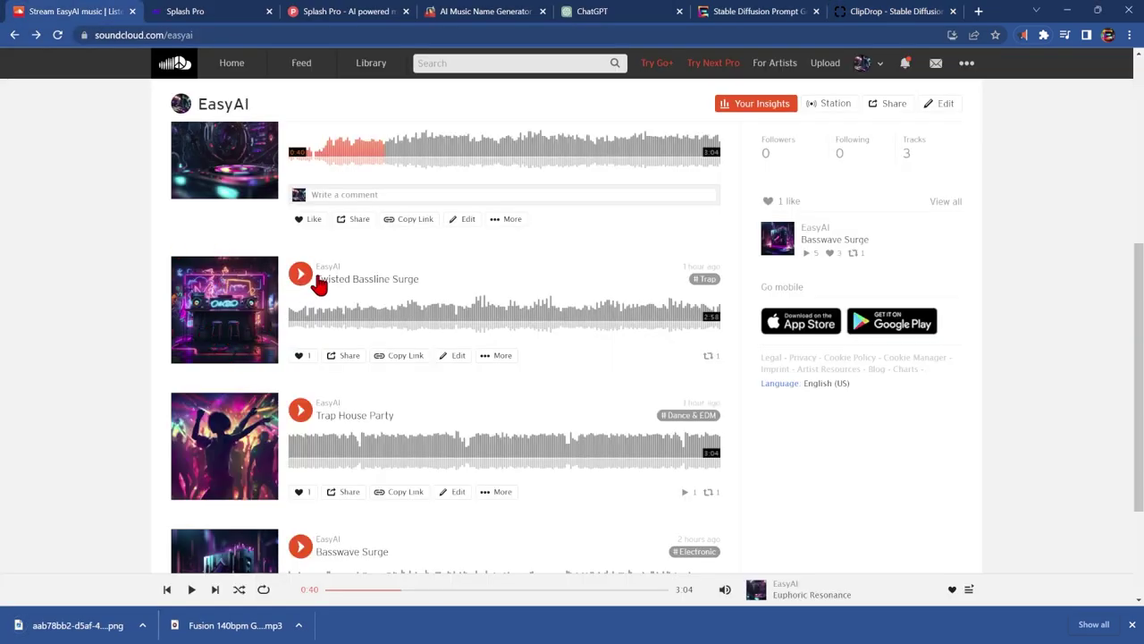
# Copy the track description request prompt from the AI Music Name Generator
pyautogui.click(482, 10)
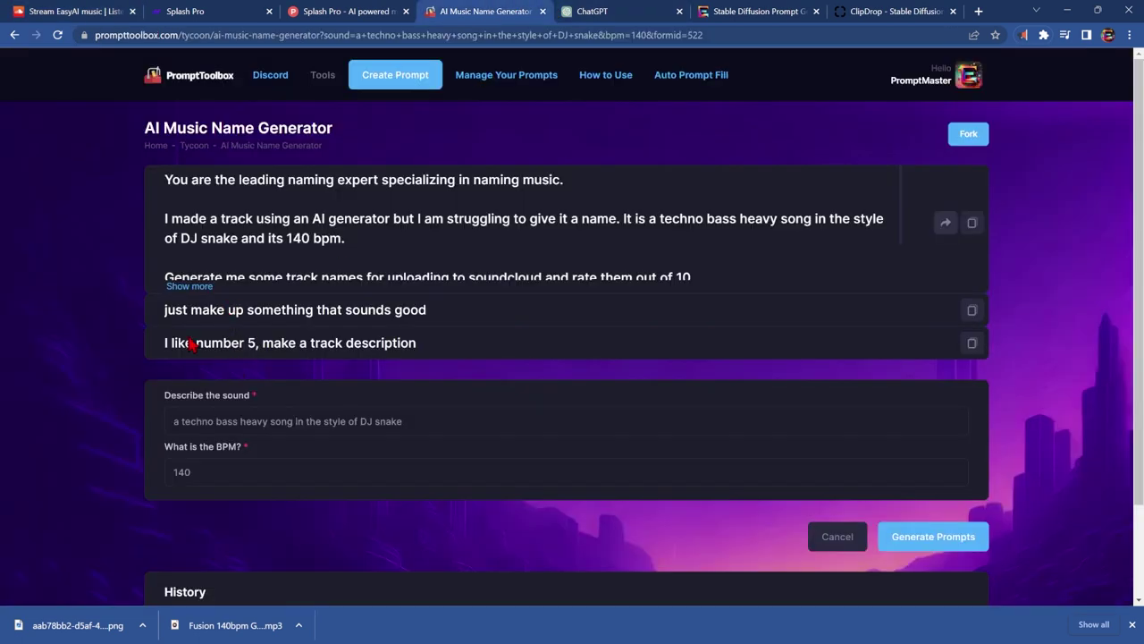
pyautogui.click(972, 343)
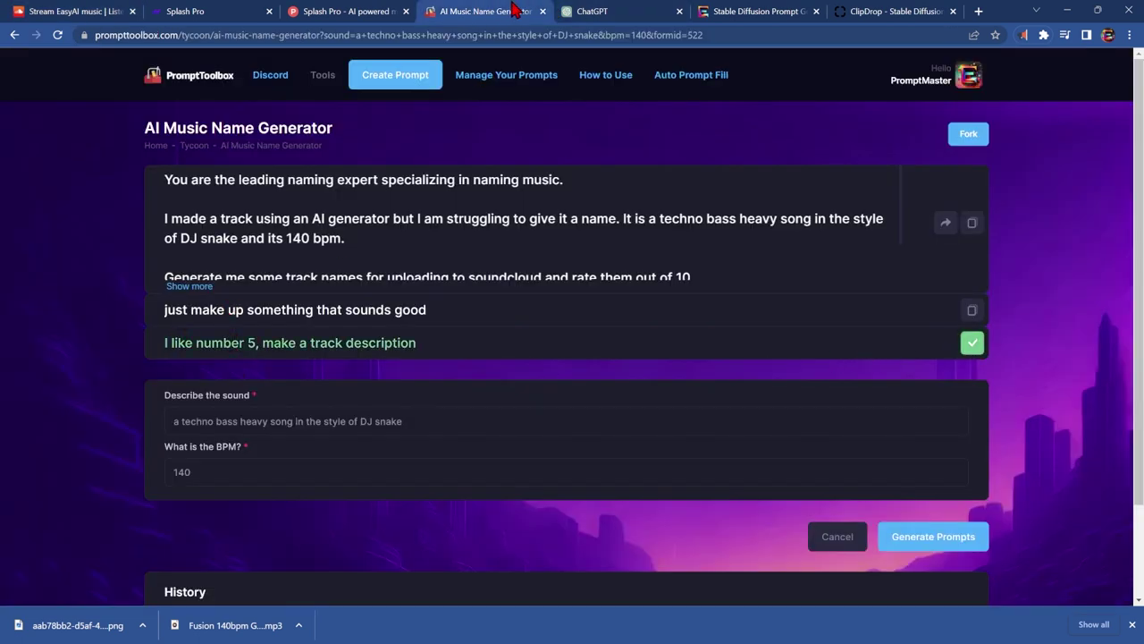
pyautogui.click(595, 11)
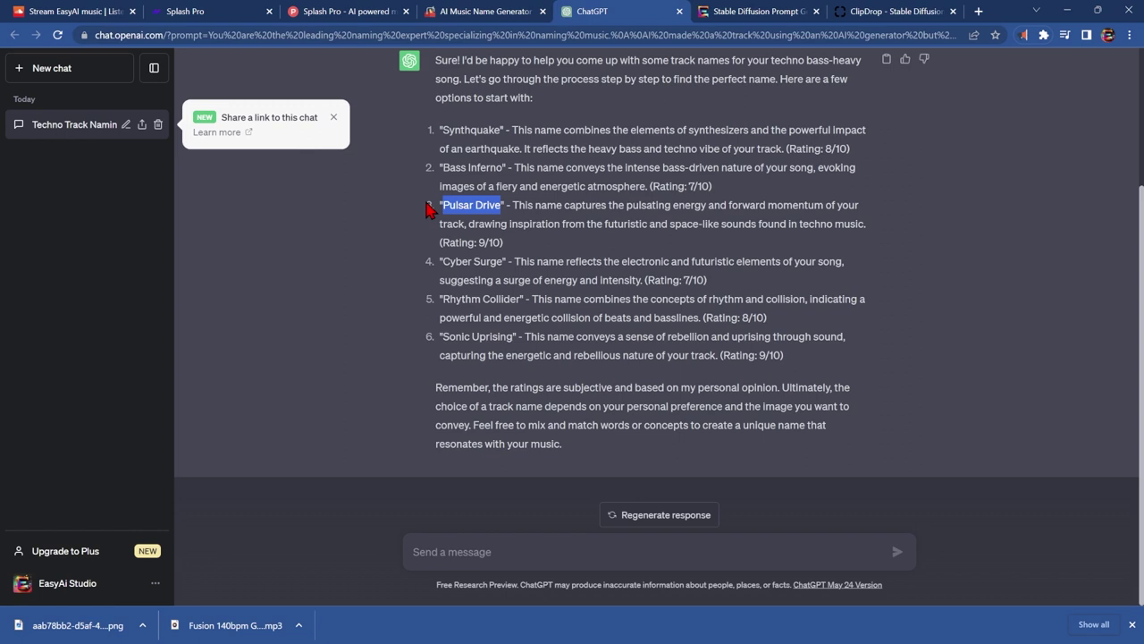
# Ask ChatGPT 'I like number 5, make a track description' and select the Pulsar Drive description
pyautogui.click(458, 555)
pyautogui.write('I like number 5, make a track description')
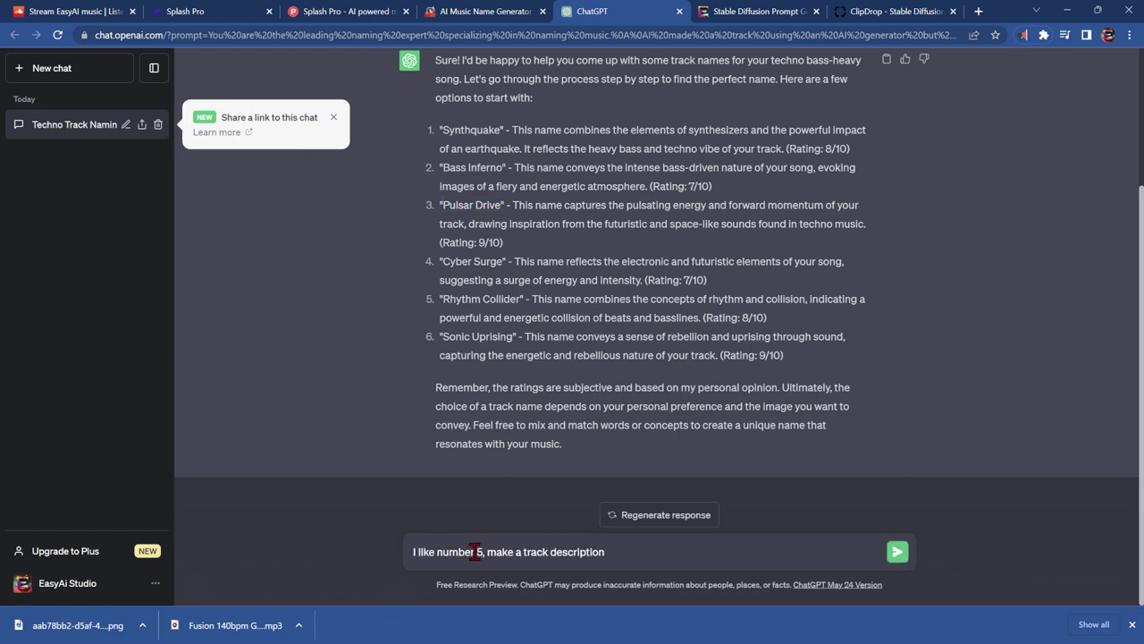
pyautogui.press('Return')
pyautogui.moveTo(436, 279); pyautogui.dragTo(858, 405)
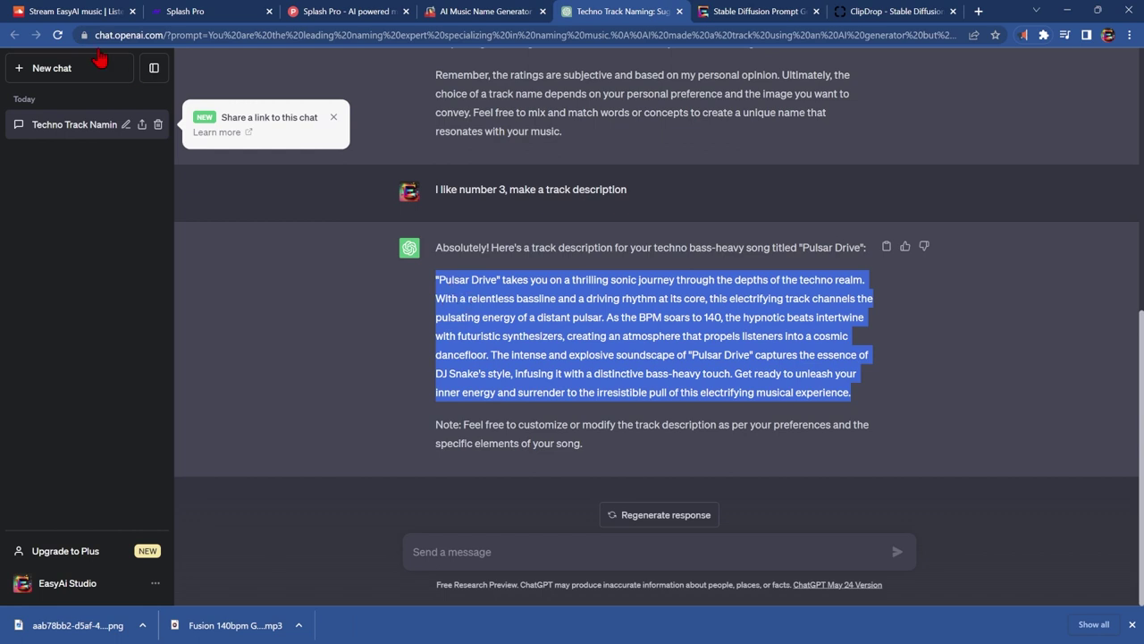
pyautogui.click(97, 13)
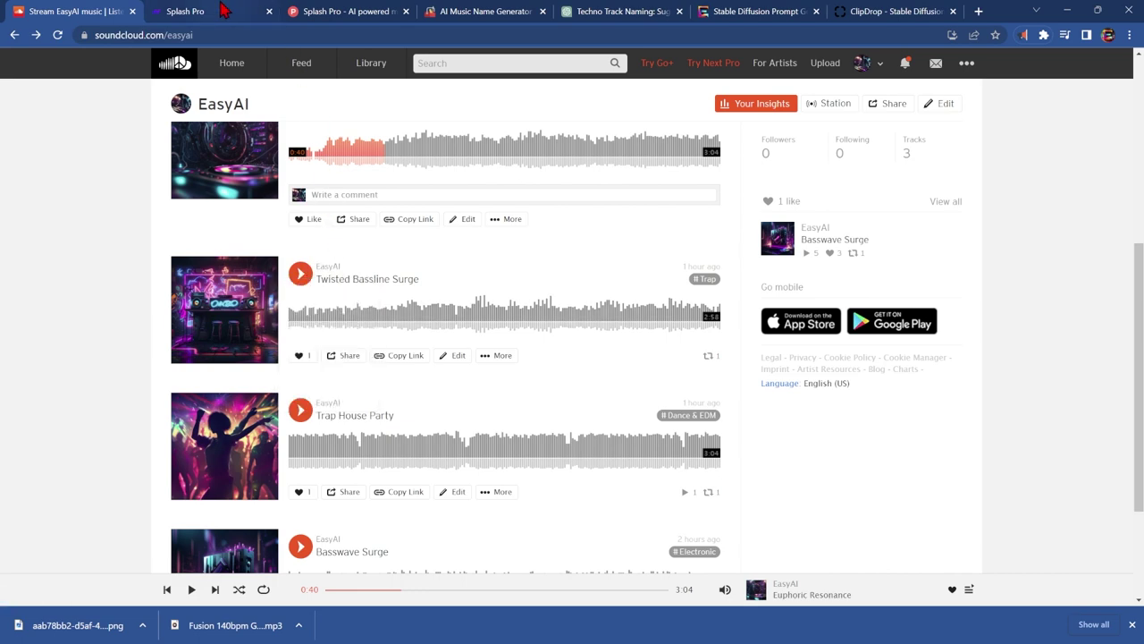
# Switch to the Splash Pro tab showing the Fusion track and techno bass prompt
pyautogui.click(234, 9)
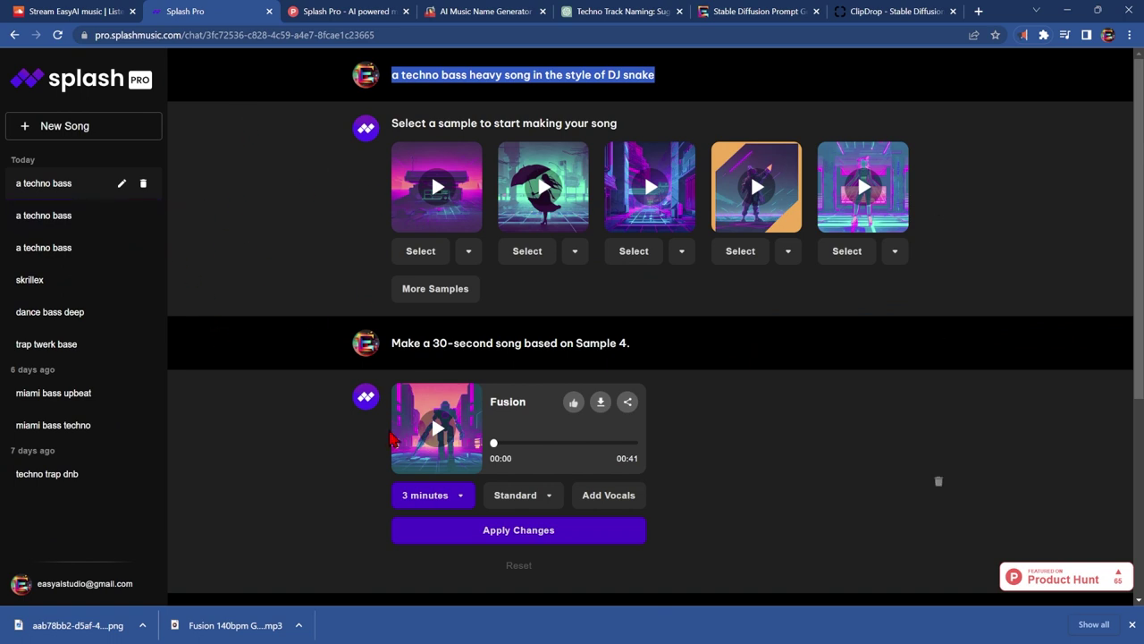
# Scroll the Splash Pro Product Hunt page to the maker's comment and select PHMAX3
pyautogui.moveTo(80, 183)
pyautogui.moveTo(305, 126)
pyautogui.click(326, 10)
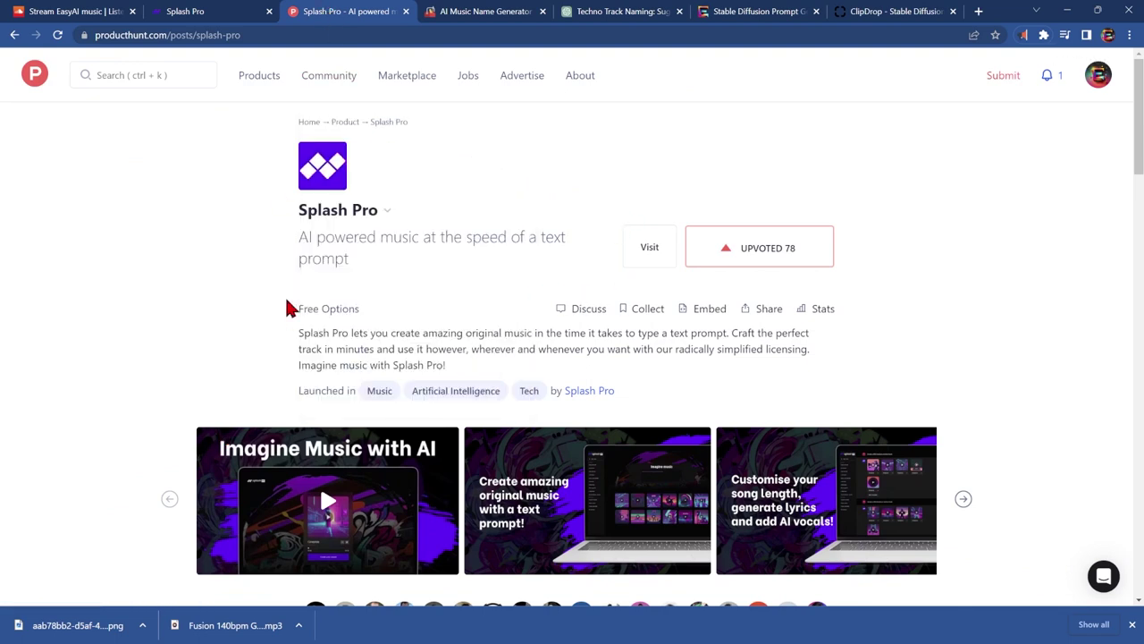
pyautogui.scroll(-3, 362, 297)
pyautogui.scroll(-1, 384, 313)
pyautogui.scroll(-2, 447, 340)
pyautogui.scroll(-3, 501, 393)
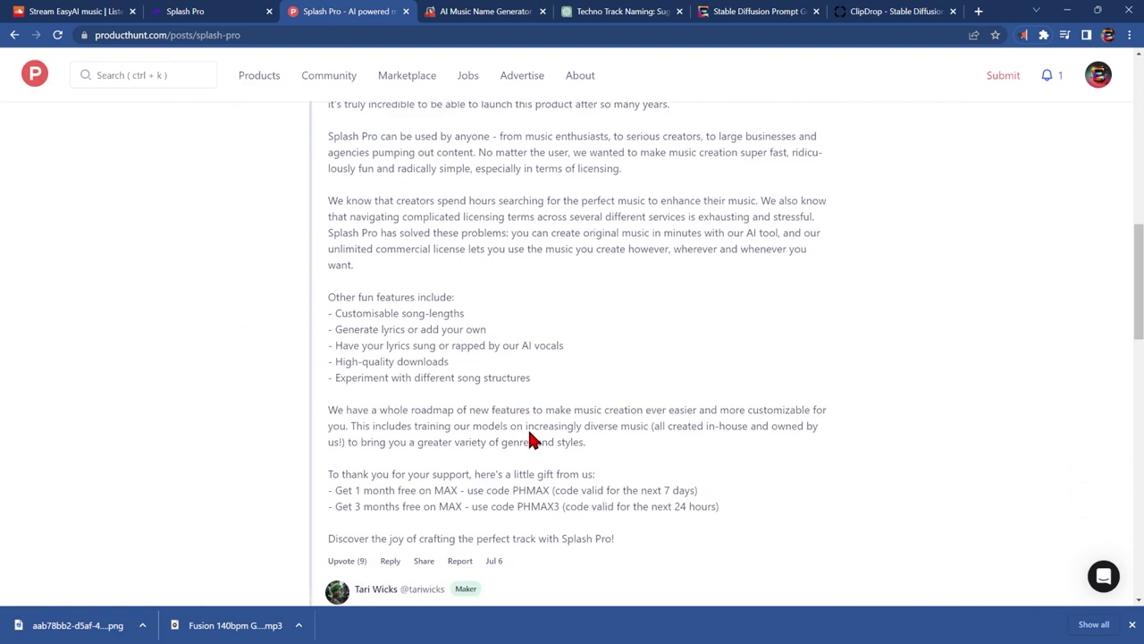
pyautogui.doubleClick(549, 504)
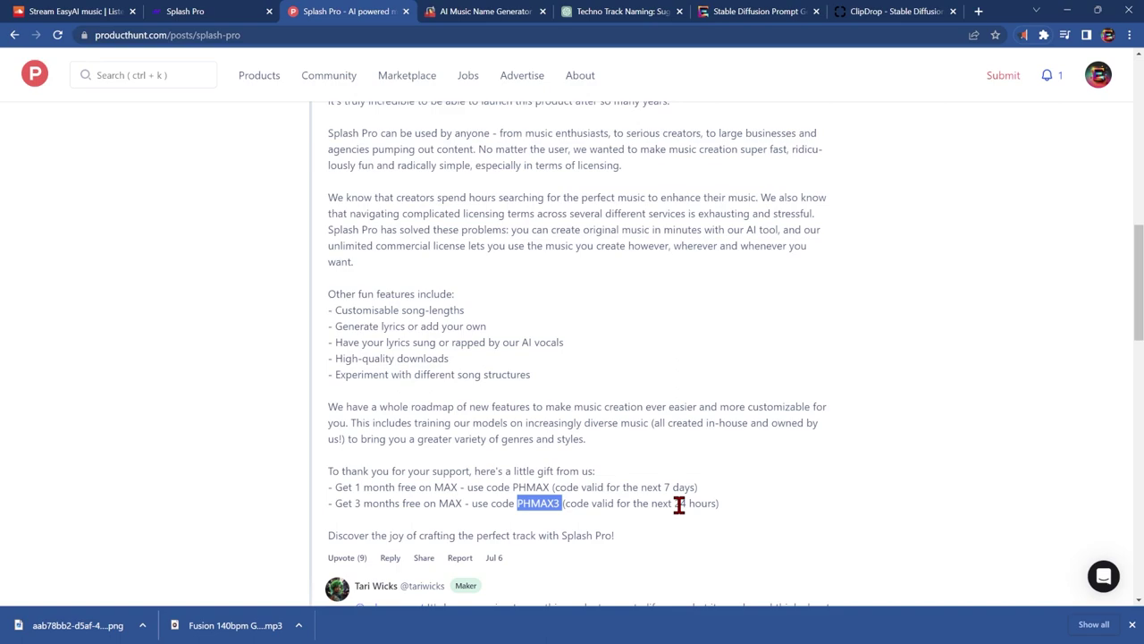
# Review the PHMAX and PHMAX3 gift-code lines and reselect the PHMAX3 code
pyautogui.scroll(-4, 626, 483)
pyautogui.scroll(-5, 501, 429)
pyautogui.scroll(-3, 420, 404)
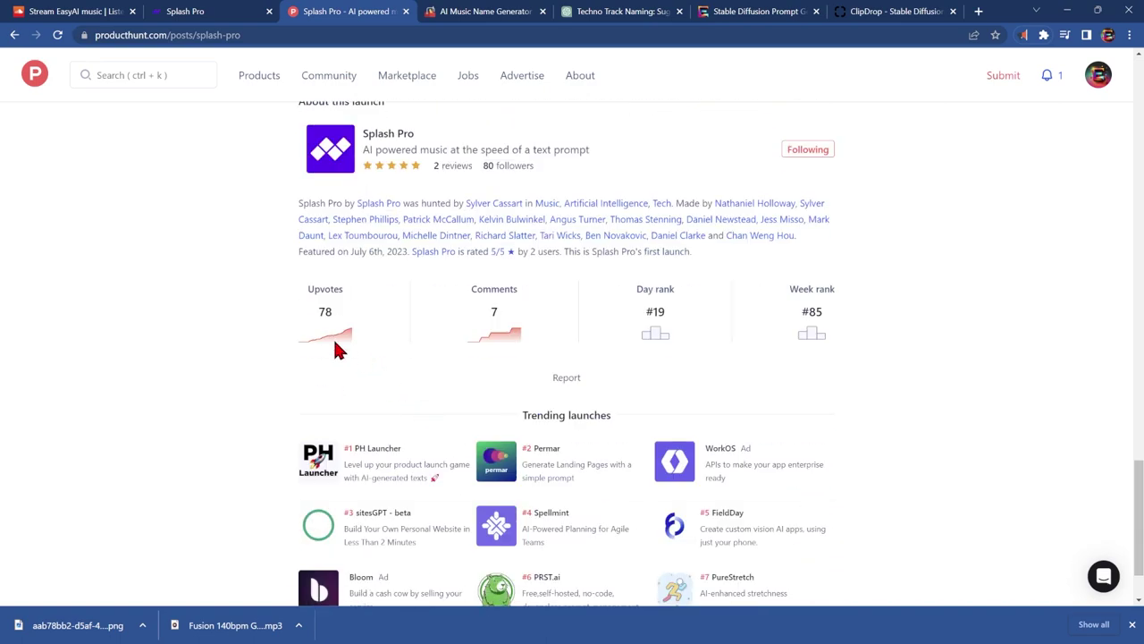
pyautogui.scroll(4, 393, 358)
pyautogui.scroll(3, 438, 365)
pyautogui.scroll(2, 452, 365)
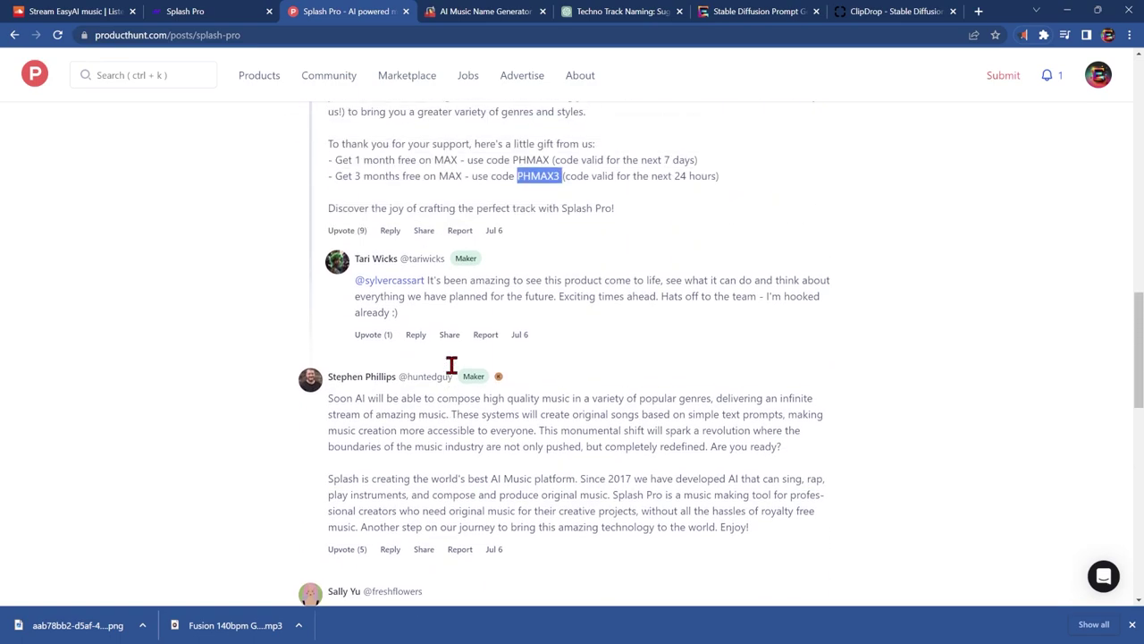
pyautogui.scroll(2, 482, 358)
pyautogui.moveTo(694, 353); pyautogui.dragTo(640, 347)
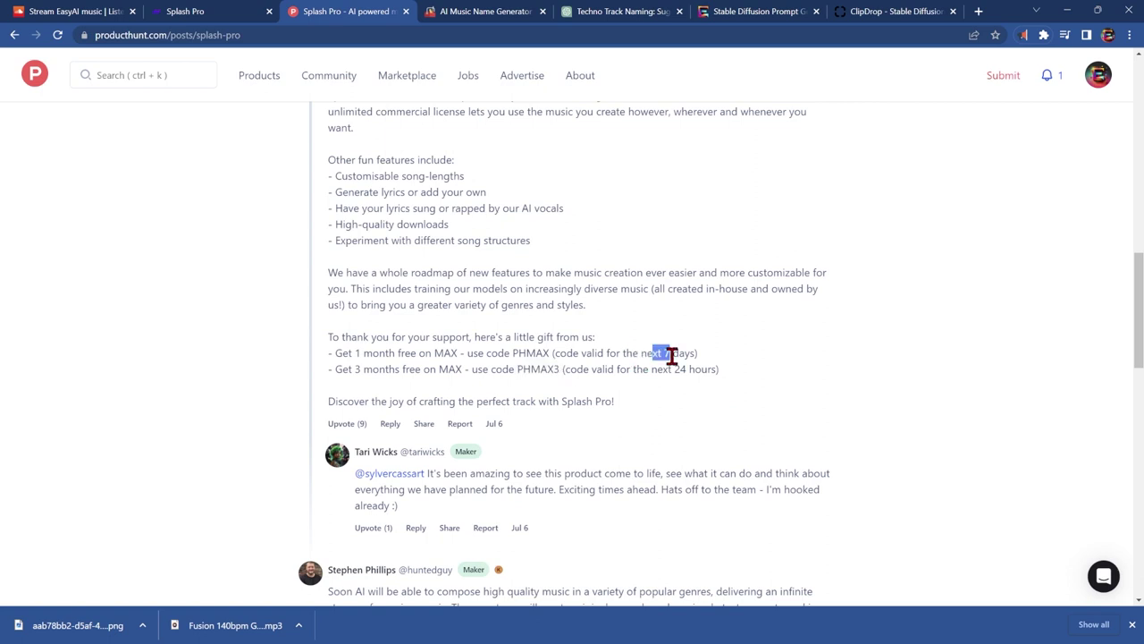
pyautogui.moveTo(355, 353)
pyautogui.mouseDown()
pyautogui.moveTo(421, 354)
pyautogui.moveTo(444, 369)
pyautogui.mouseUp()
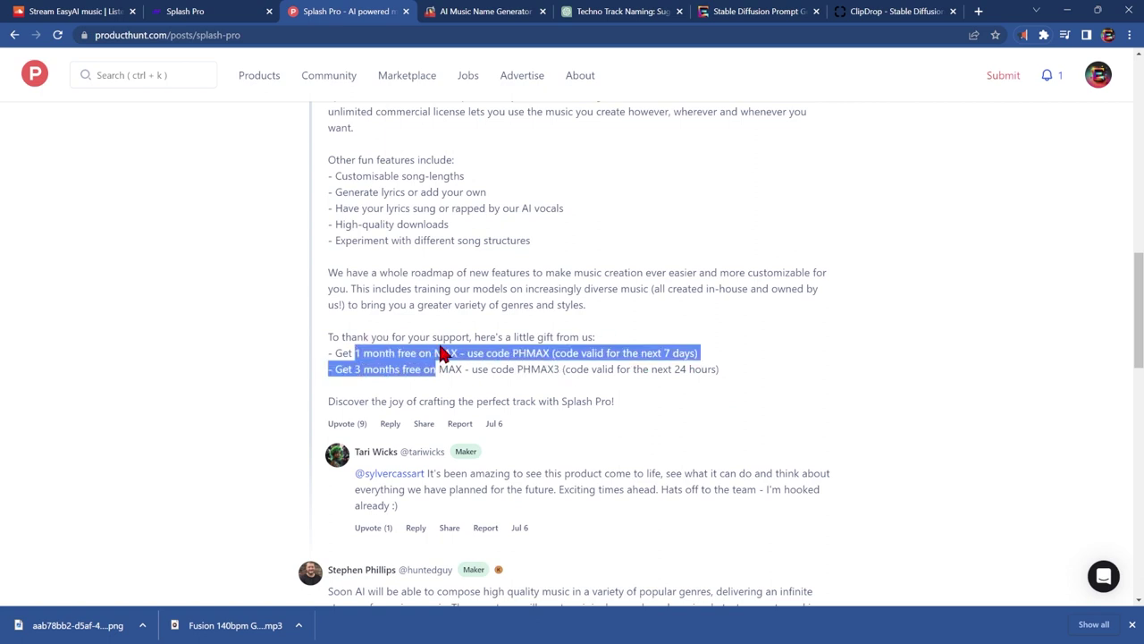
pyautogui.click(451, 358)
pyautogui.doubleClick(536, 368)
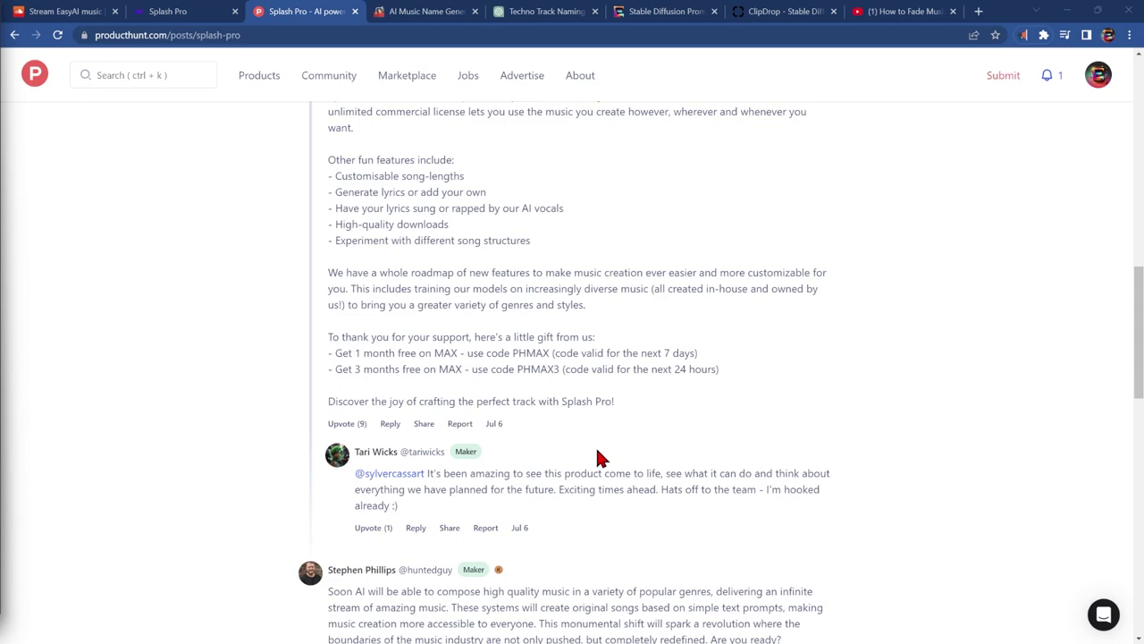
pyautogui.scroll(15, 602, 457)
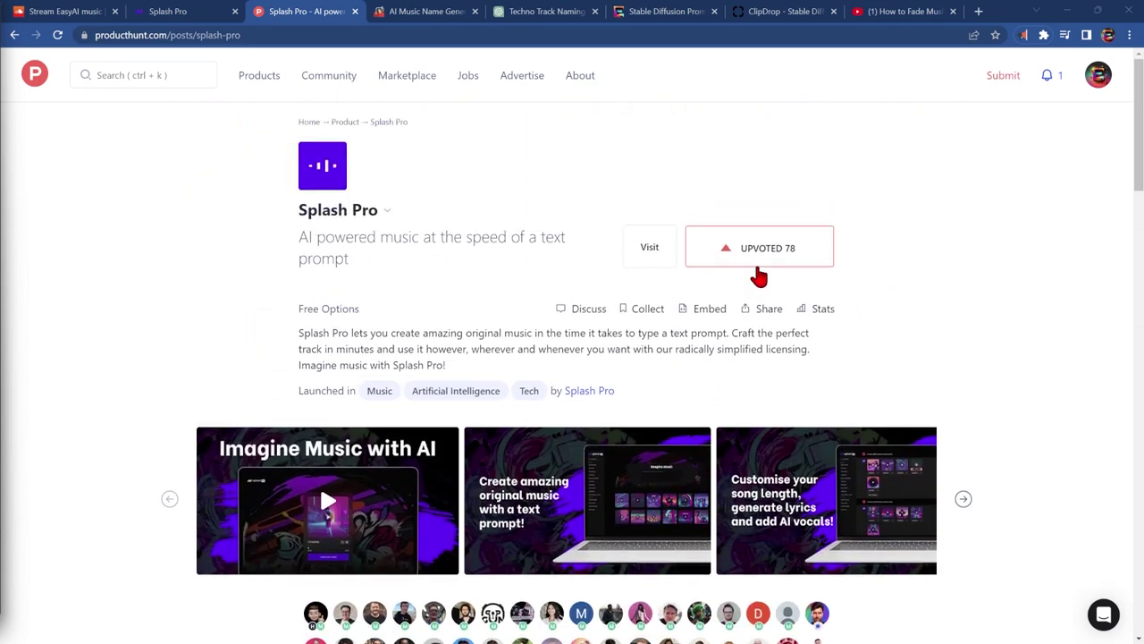